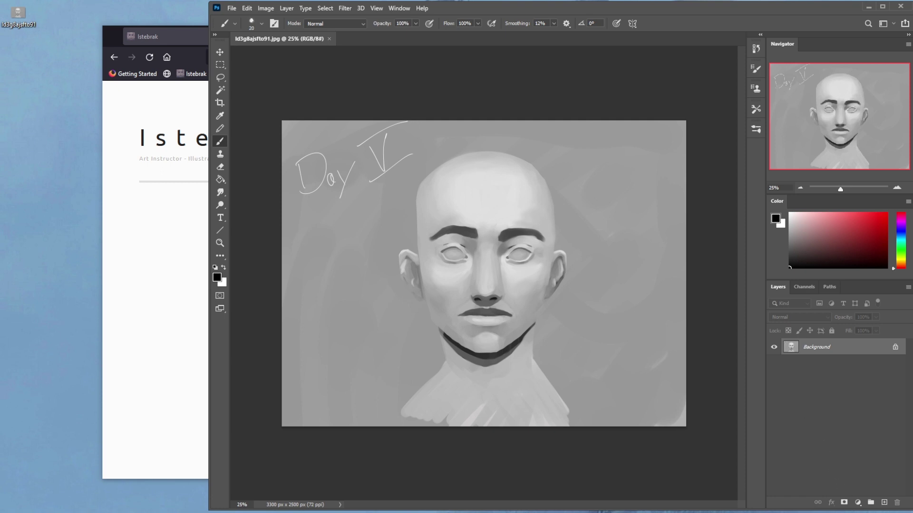
# Open the Istebrak Community page, then the r/istebrak subreddit in a new tab
pyautogui.click(110, 38)
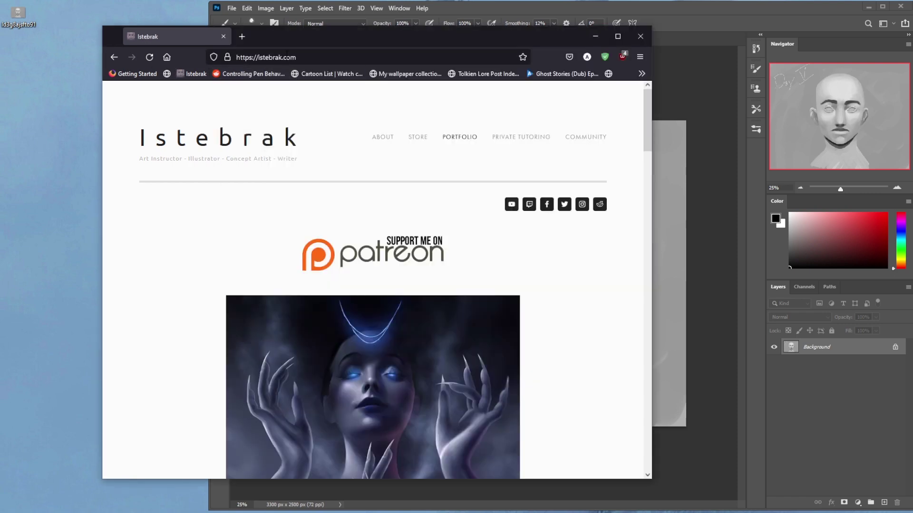
pyautogui.click(590, 143)
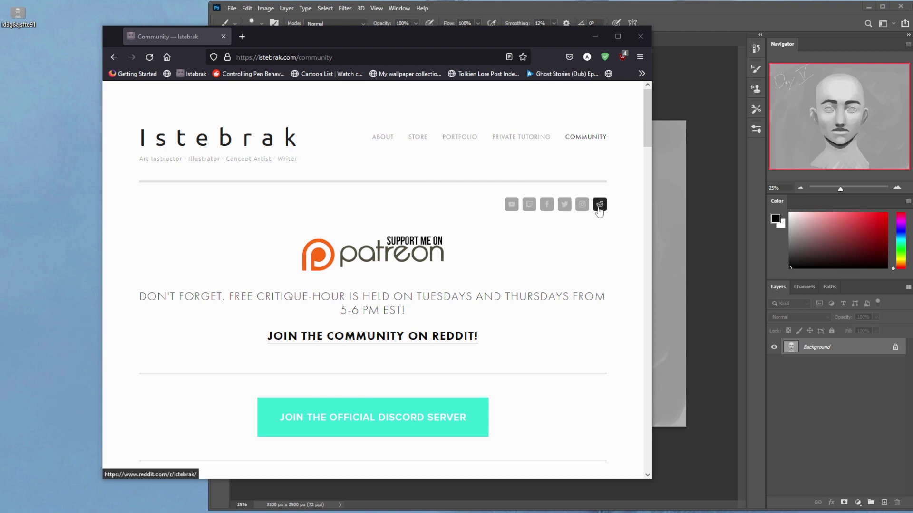
pyautogui.click(599, 206)
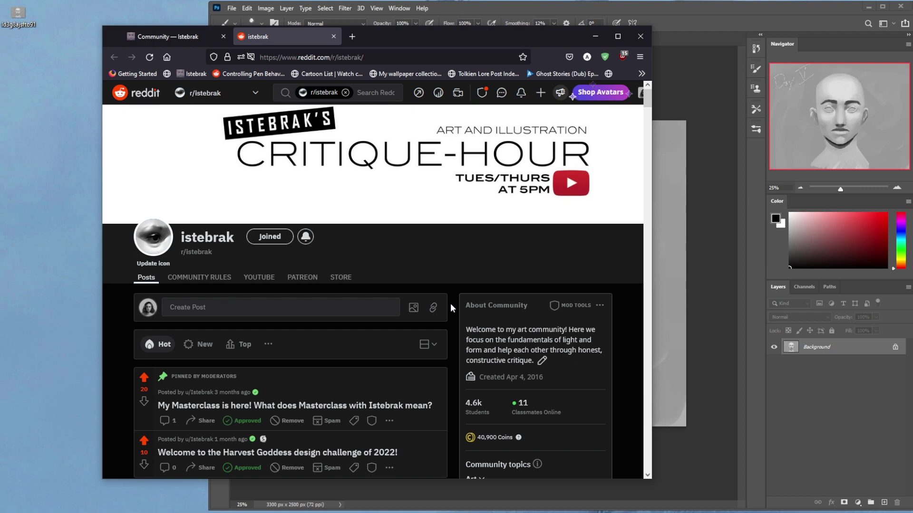
# Scroll the r/istebrak feed, check the clock, and return to the Community — Istebrak tab
pyautogui.scroll(-5, 450, 303)
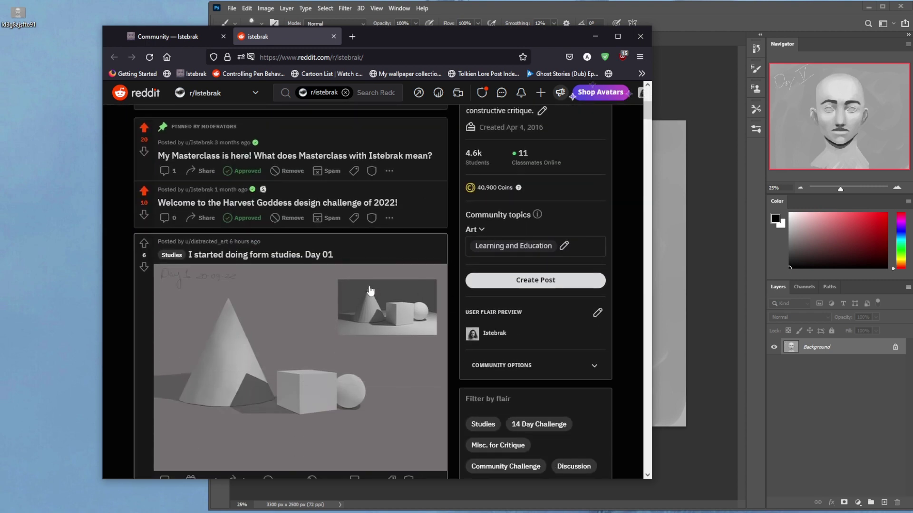
pyautogui.scroll(-2, 455, 265)
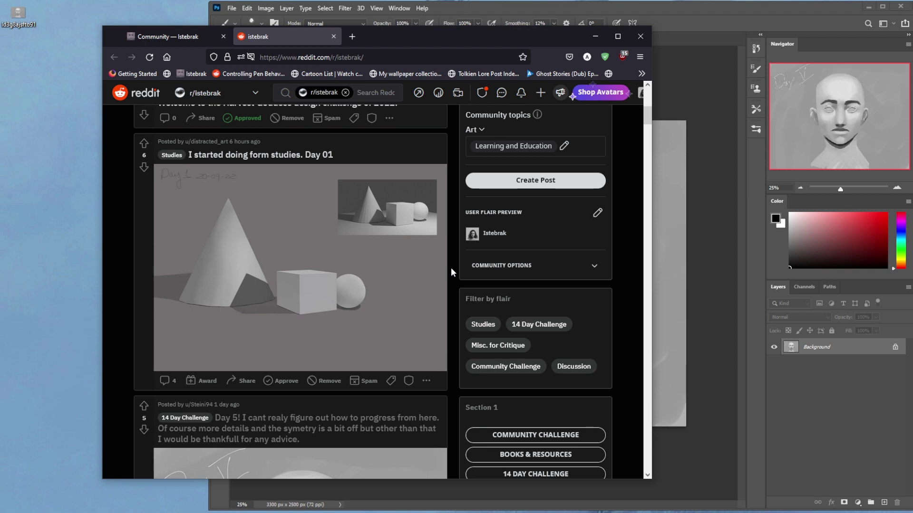
pyautogui.click(889, 508)
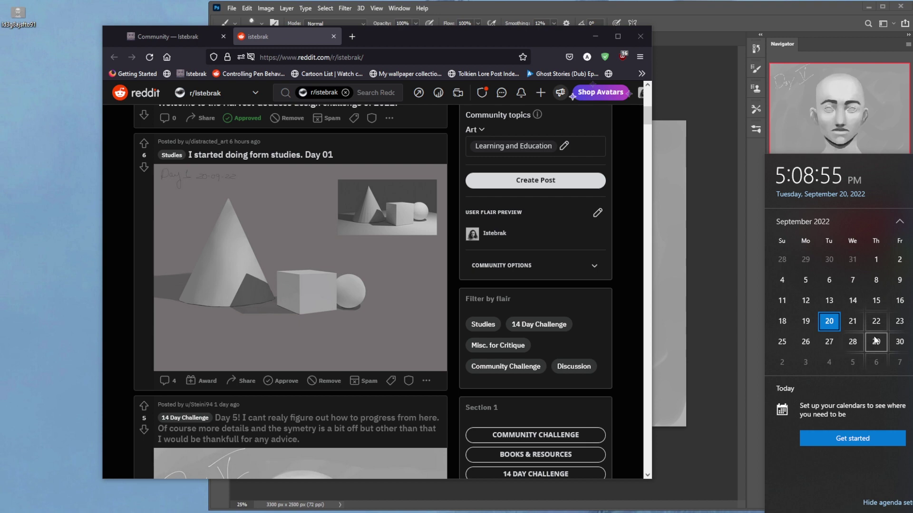
pyautogui.click(164, 36)
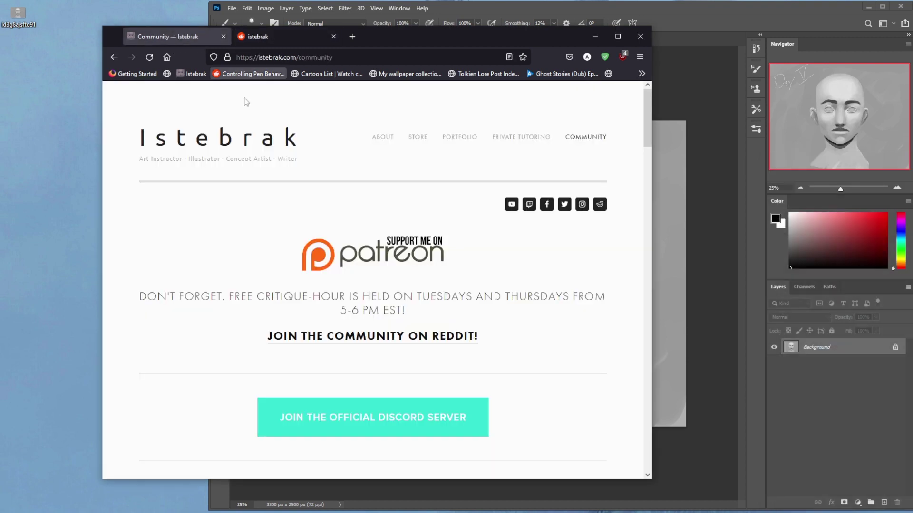
# Visit the Istebrak home and store pages, close both browser tabs, and shift Photoshop left
pyautogui.click(239, 151)
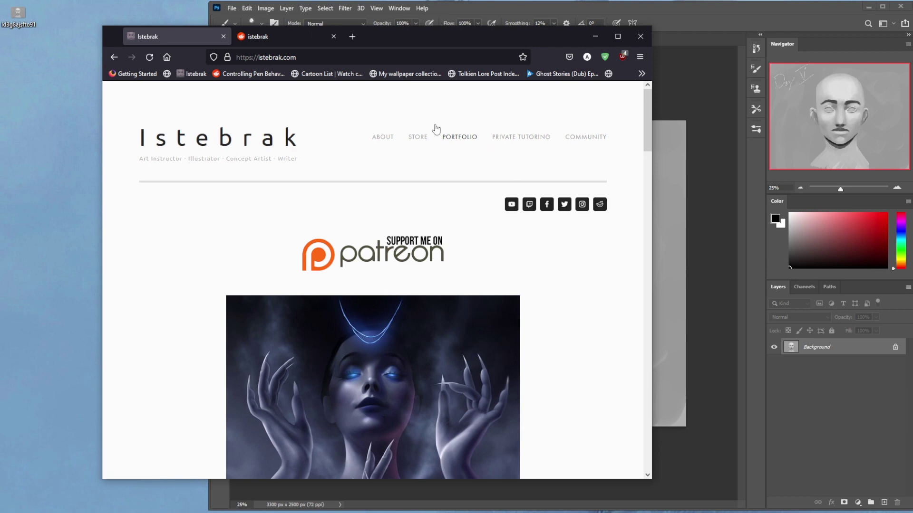
pyautogui.click(421, 139)
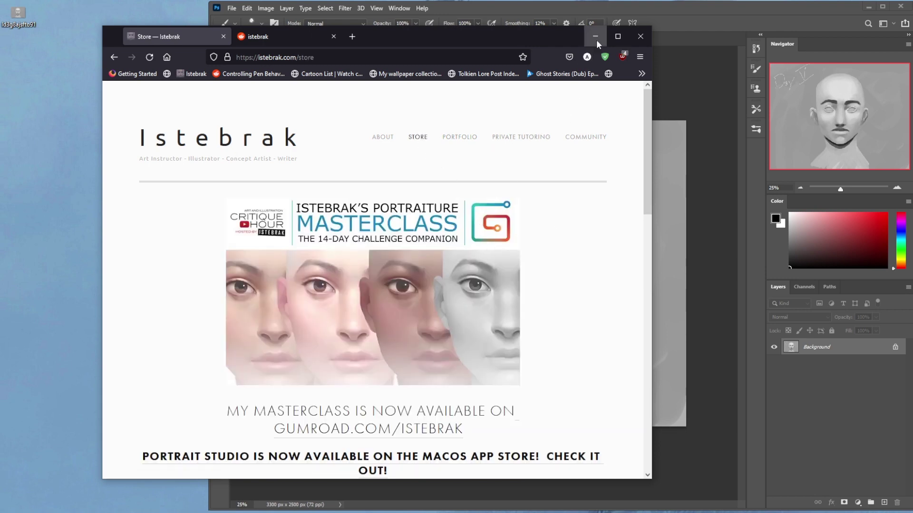
pyautogui.click(646, 42)
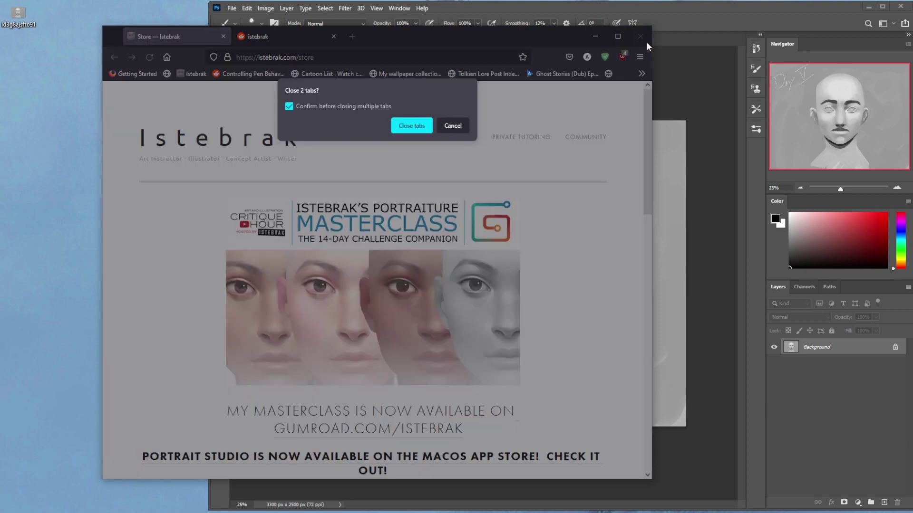
pyautogui.press('Return')
pyautogui.moveTo(682, 14); pyautogui.dragTo(595, 12)
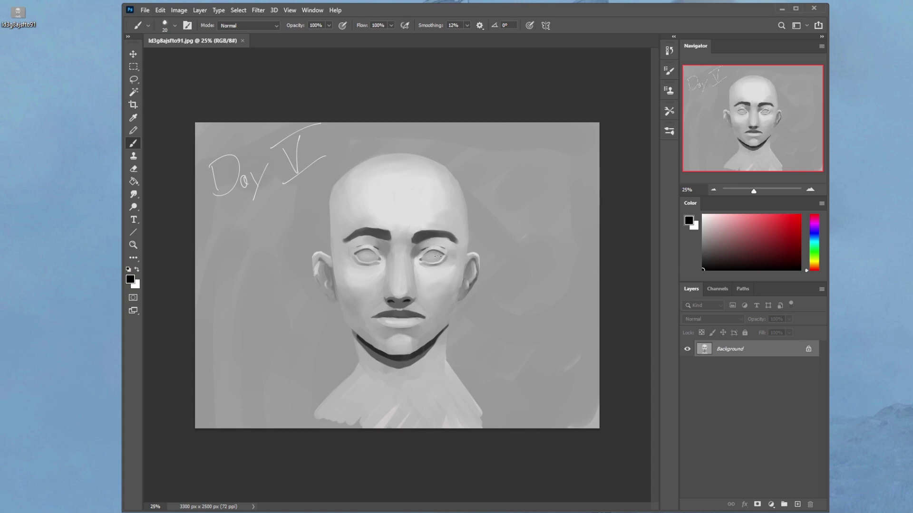
# Try a dark eyelid stroke and an eyebrow marking, then undo both
pyautogui.moveTo(442, 247); pyautogui.dragTo(430, 246)
pyautogui.hotkey('ctrl', 'z')
pyautogui.moveTo(438, 214)
pyautogui.mouseDown()
pyautogui.moveTo(438, 229)
pyautogui.moveTo(444, 220)
pyautogui.moveTo(420, 243)
pyautogui.mouseUp()
pyautogui.hotkey('ctrl', 'z')
pyautogui.hotkey('ctrl', 'z')
pyautogui.hotkey('ctrl', 'z')
# Lasso the Day V lettering and fill it with sampled background grey on a new layer
pyautogui.click(136, 95)
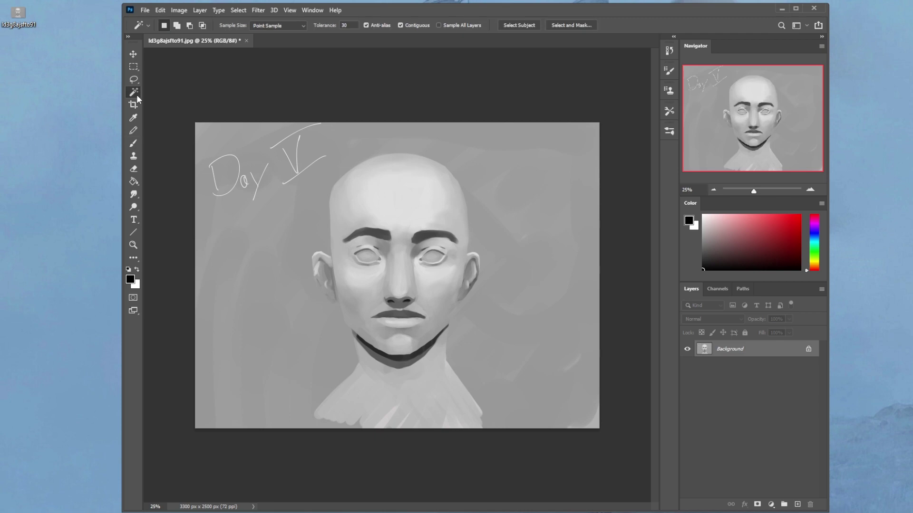
pyautogui.press('l')
pyautogui.moveTo(346, 147)
pyautogui.mouseDown()
pyautogui.moveTo(310, 106)
pyautogui.moveTo(409, 115)
pyautogui.mouseUp()
pyautogui.click(797, 504)
pyautogui.press('g')
pyautogui.keyDown('alt'); pyautogui.click(332, 139); pyautogui.keyUp('alt')
pyautogui.click(333, 140)
# Deselect and merge the grey patch layer down into the background
pyautogui.press('m')
pyautogui.rightClick(490, 226)
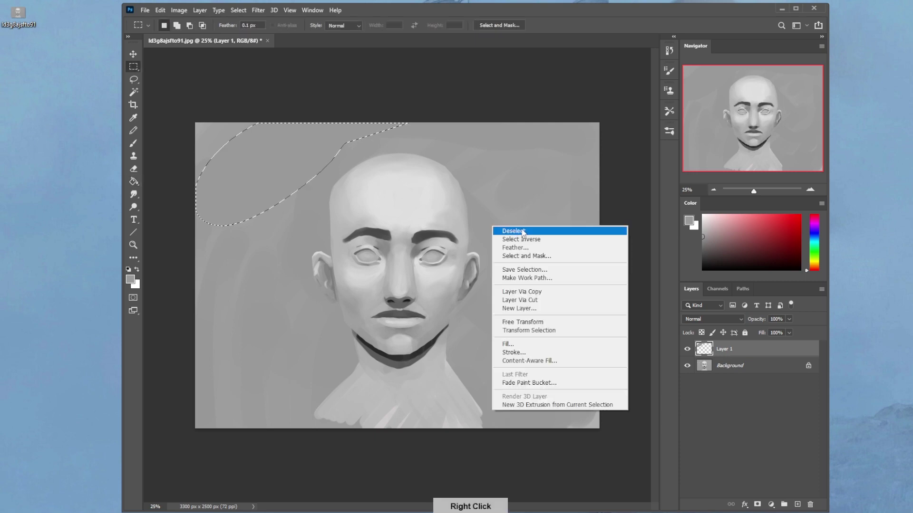
pyautogui.click(514, 230)
pyautogui.rightClick(760, 344)
pyautogui.click(781, 389)
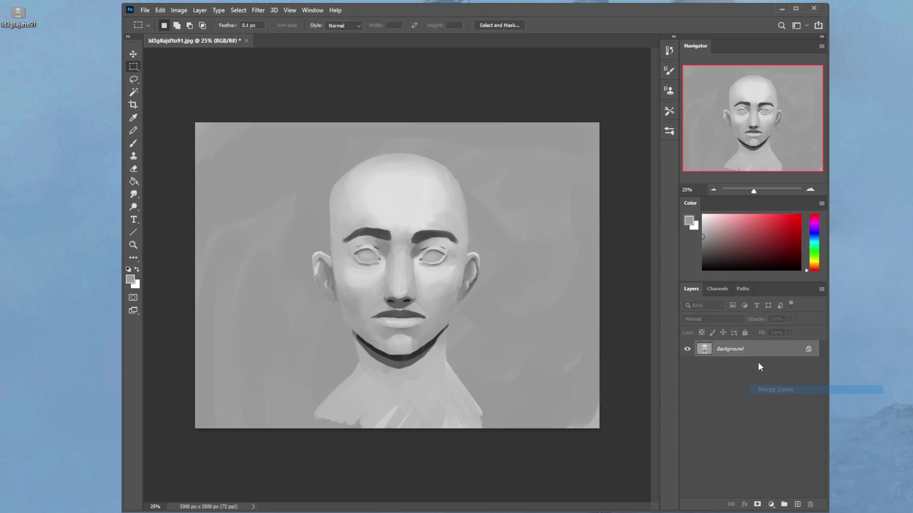
# Convert Background to Layer 0, delete the Magic Wand backdrop, and lighten the new grey by +46
pyautogui.doubleClick(763, 354)
pyautogui.click(551, 156)
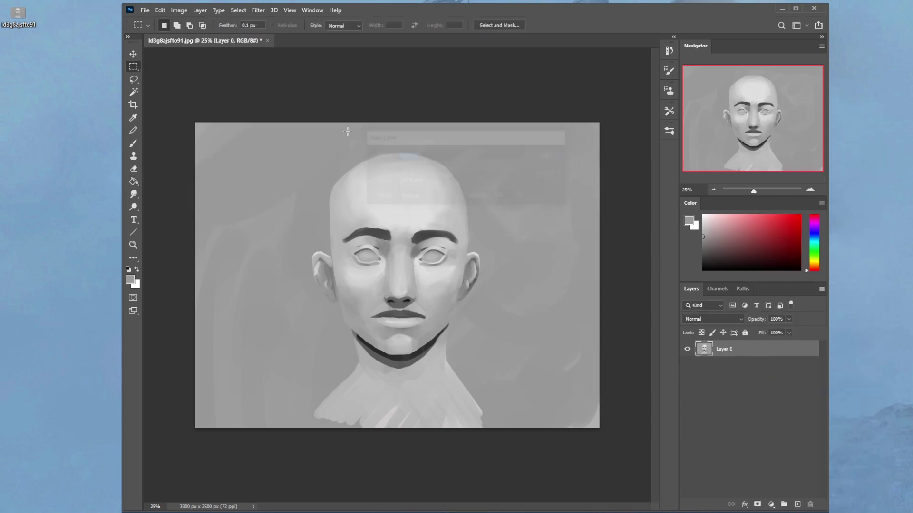
pyautogui.click(137, 96)
pyautogui.click(519, 226)
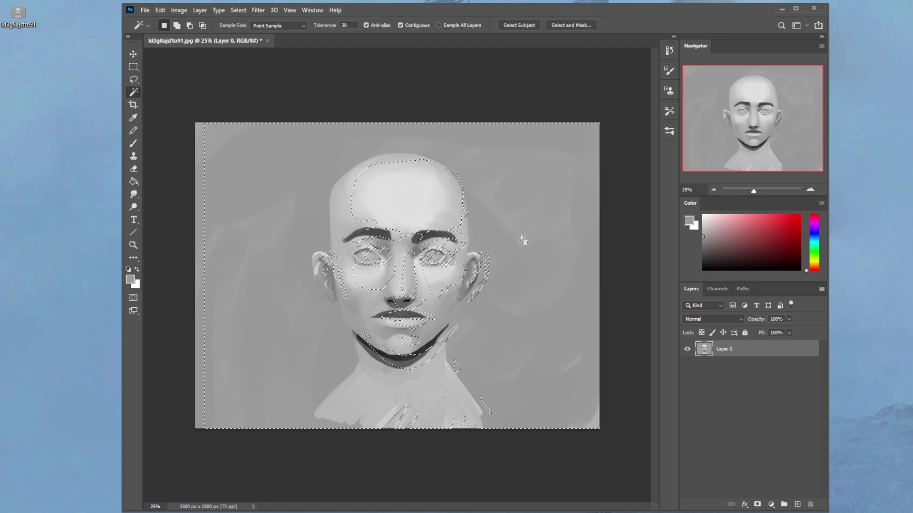
pyautogui.hotkey('ctrl', 'd')
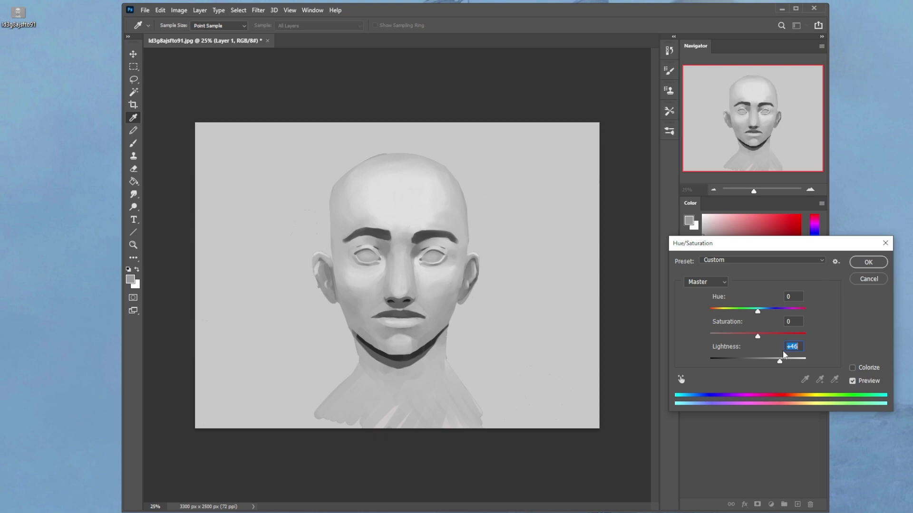
pyautogui.click(868, 262)
pyautogui.press('g')
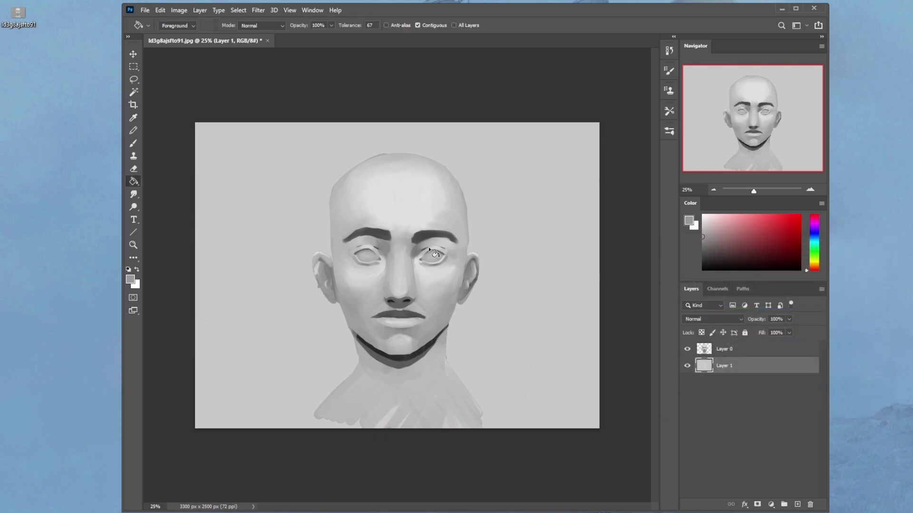
# Target Layer 0 and bring the Portrait Tutorial Masterclass.mp4 VLC window over the workspace
pyautogui.click(753, 351)
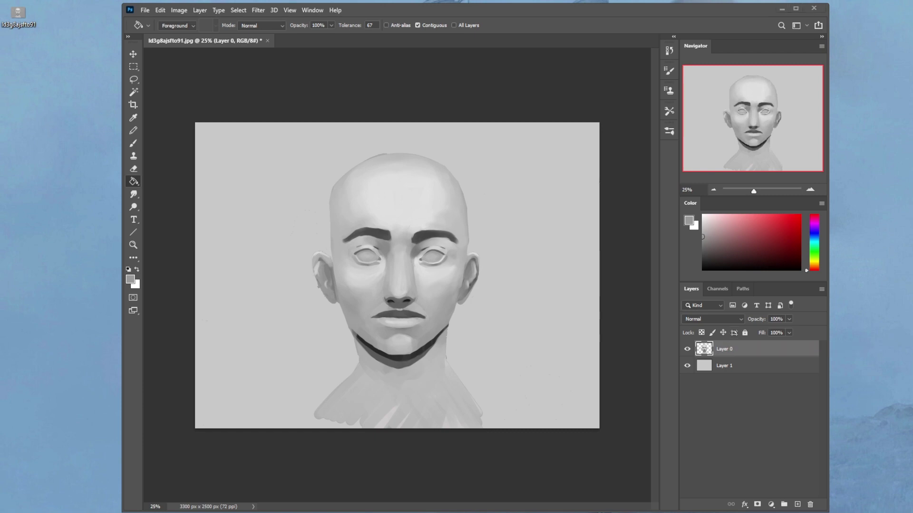
pyautogui.moveTo(912, 95); pyautogui.dragTo(580, 25)
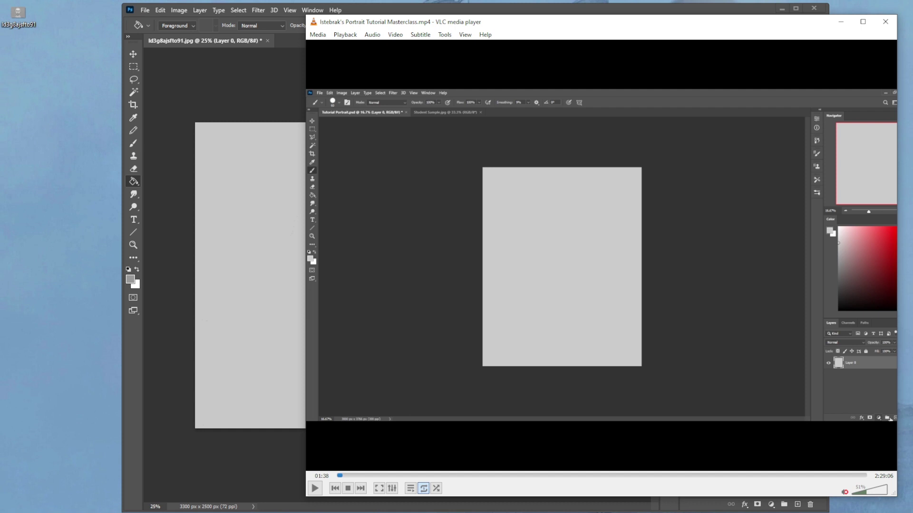
# Scrub the masterclass video through the ellipse, finished face and Liquify stages, settling at 17:31
pyautogui.click(355, 475)
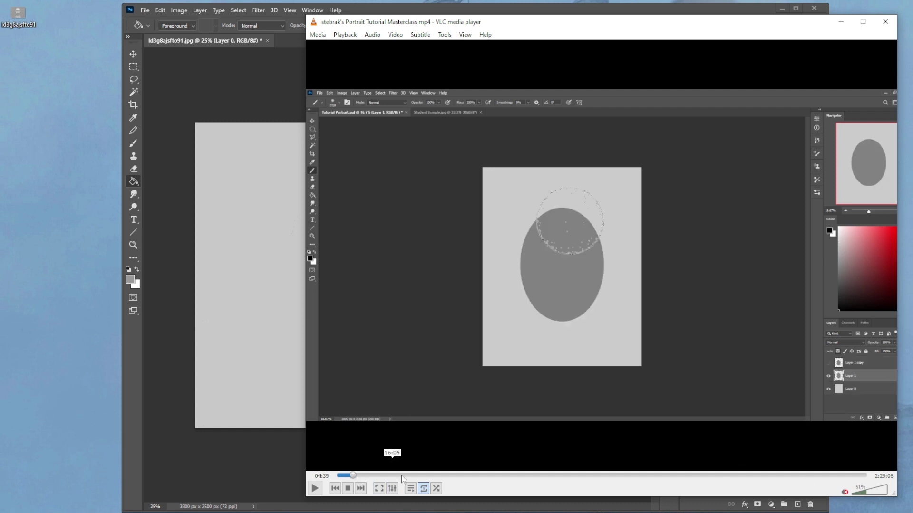
pyautogui.click(863, 477)
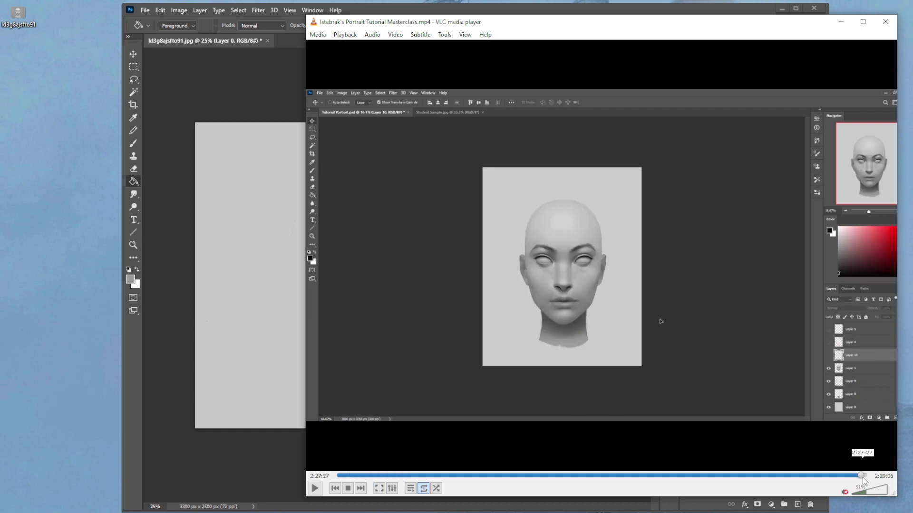
pyautogui.click(353, 476)
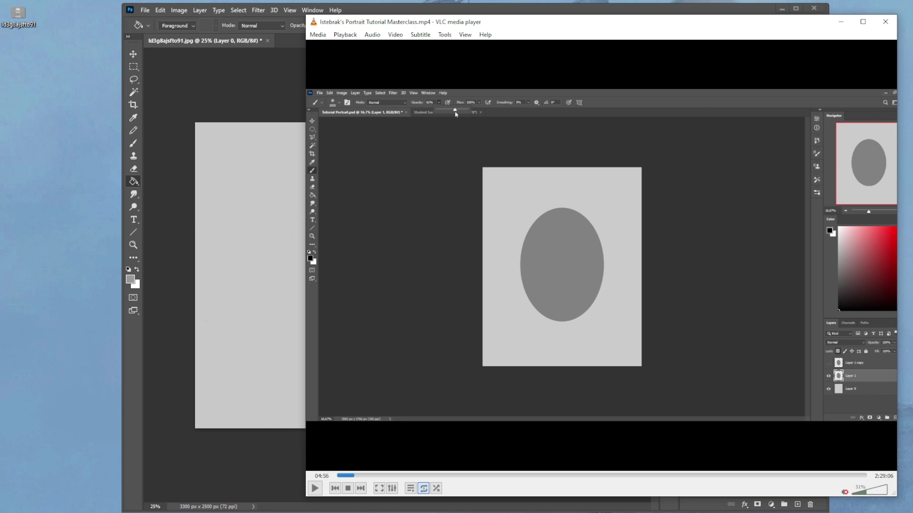
pyautogui.click(410, 475)
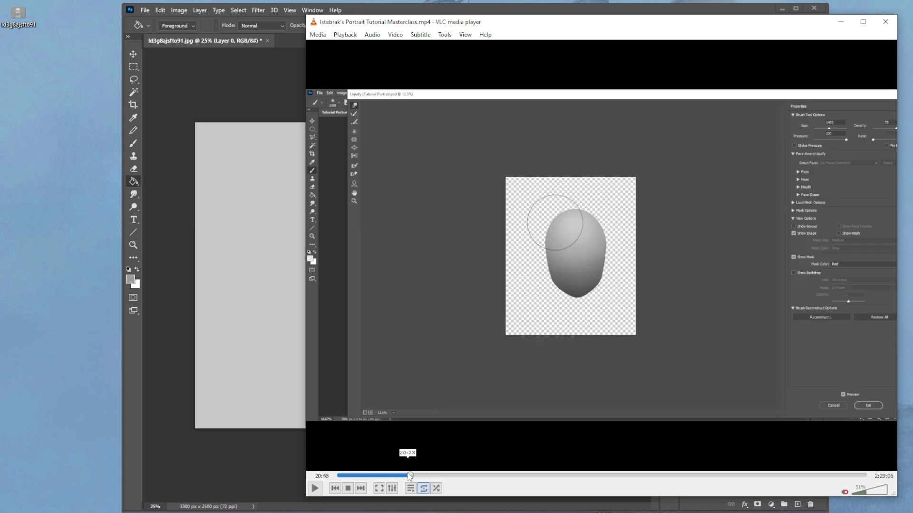
pyautogui.click(387, 476)
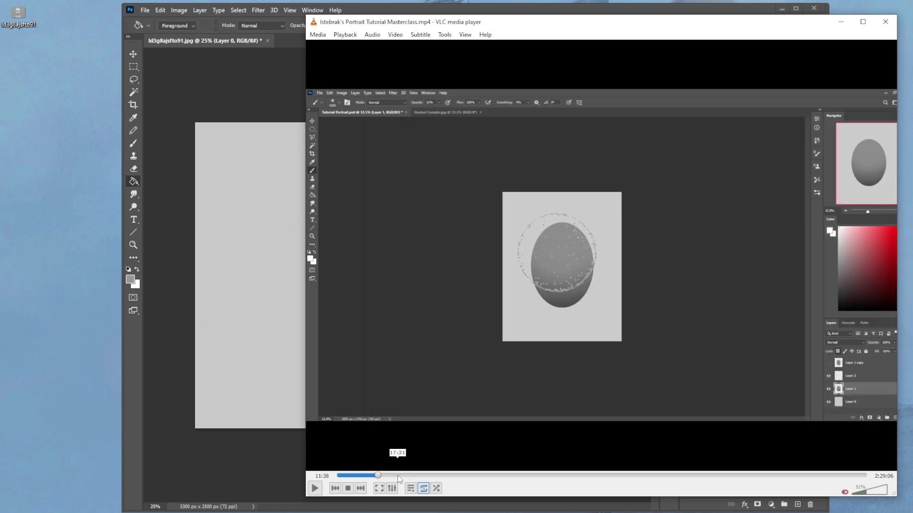
pyautogui.click(398, 476)
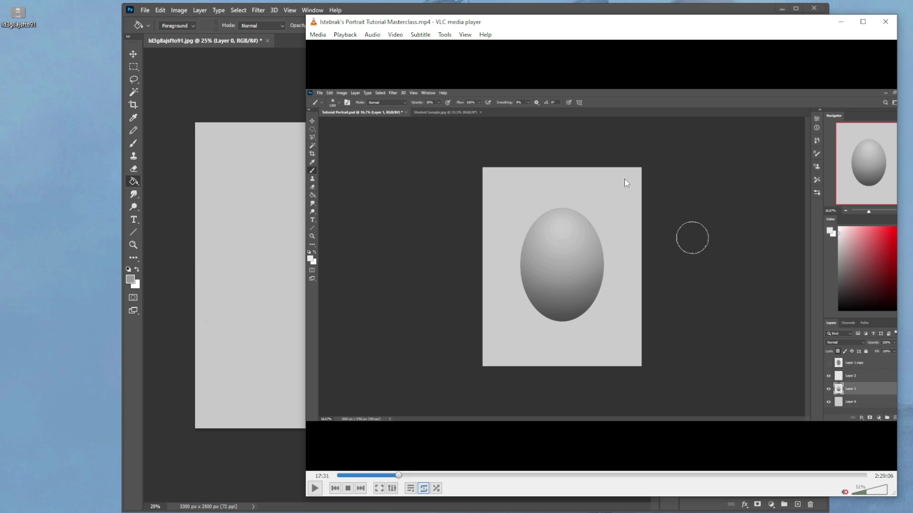
# Hide the video, pick the Magic Wand, and lock Layer 0's transparent pixels
pyautogui.click(841, 22)
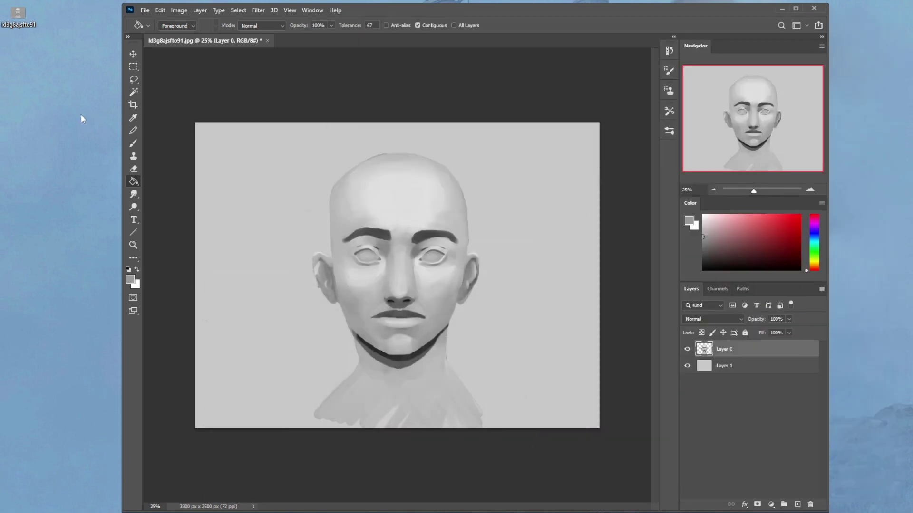
pyautogui.click(134, 92)
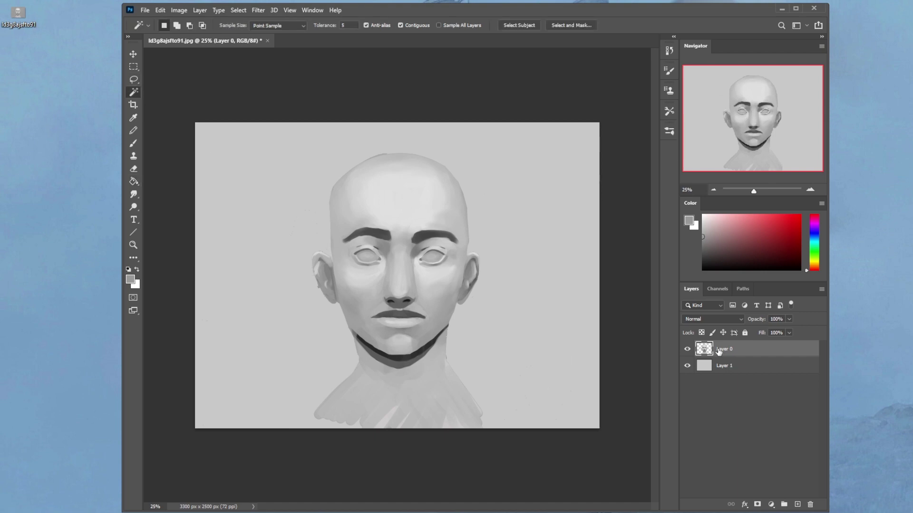
pyautogui.click(702, 333)
# Compare the original Day V snapshot in History with the latest Lock Layer state
pyautogui.click(669, 51)
pyautogui.scroll(1, 654, 95)
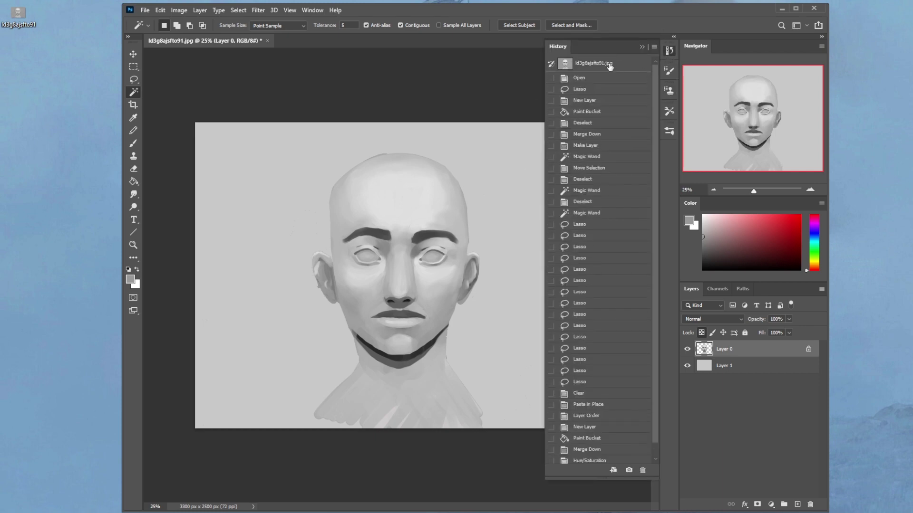
pyautogui.click(607, 65)
pyautogui.scroll(-1, 657, 81)
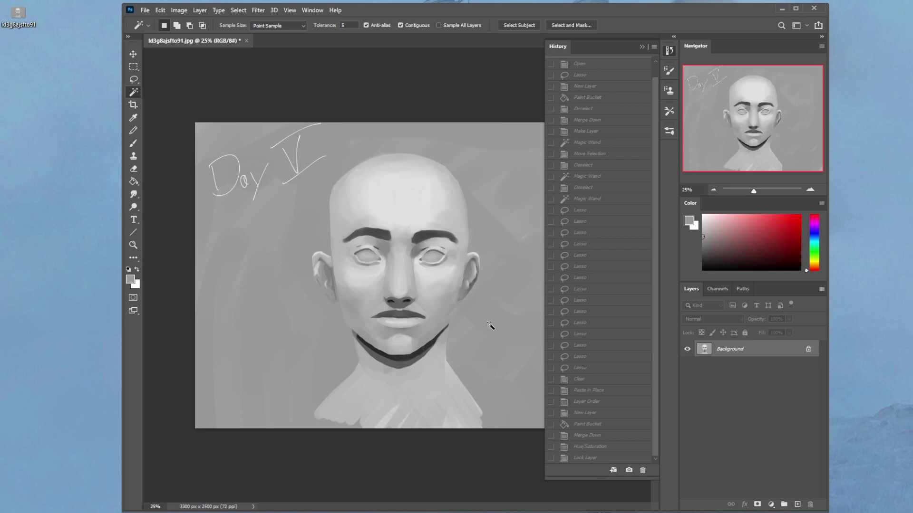
pyautogui.click(585, 458)
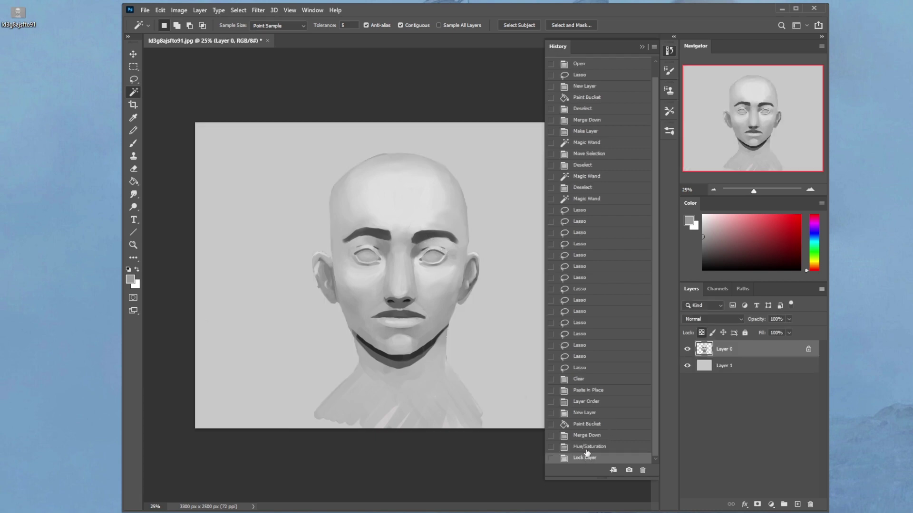
pyautogui.click(642, 46)
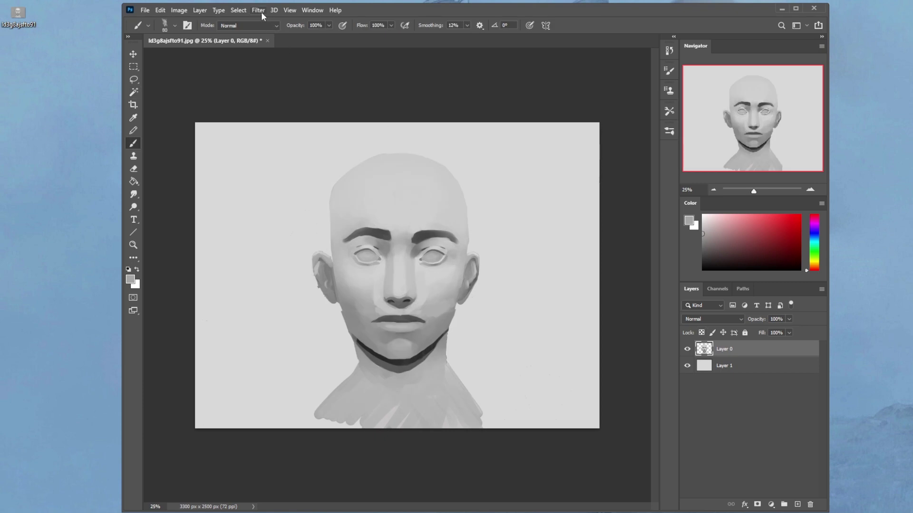
# Browse the Filter menu, lasso near the right eyebrow, and zoom in on the face
pyautogui.click(258, 10)
pyautogui.press('Escape')
pyautogui.press('l')
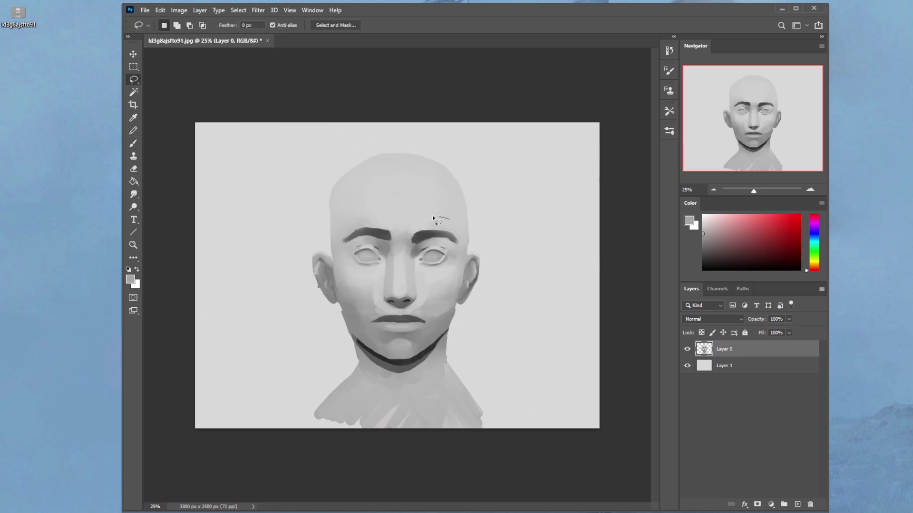
pyautogui.moveTo(433, 218)
pyautogui.mouseDown()
pyautogui.moveTo(399, 239)
pyautogui.moveTo(426, 254)
pyautogui.mouseUp()
pyautogui.hotkey('ctrl', '+')
# Sample face tones with a smaller brush and darken the right brow edge and left eye crease
pyautogui.press('b')
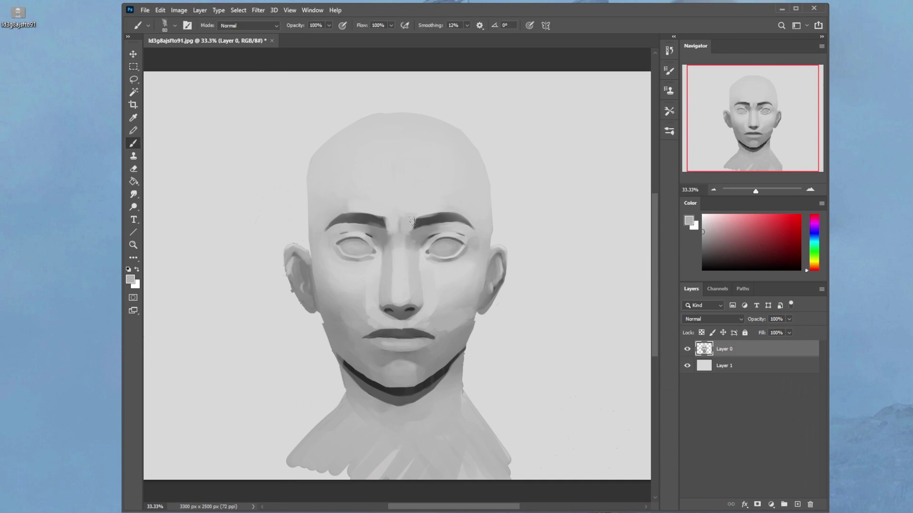
pyautogui.keyDown('alt'); pyautogui.click(404, 242); pyautogui.keyUp('alt')
pyautogui.keyDown('alt'); pyautogui.click(418, 263); pyautogui.keyUp('alt')
pyautogui.press('[')
pyautogui.press('[')
pyautogui.moveTo(461, 233); pyautogui.dragTo(450, 229)
pyautogui.moveTo(374, 235); pyautogui.dragTo(335, 236)
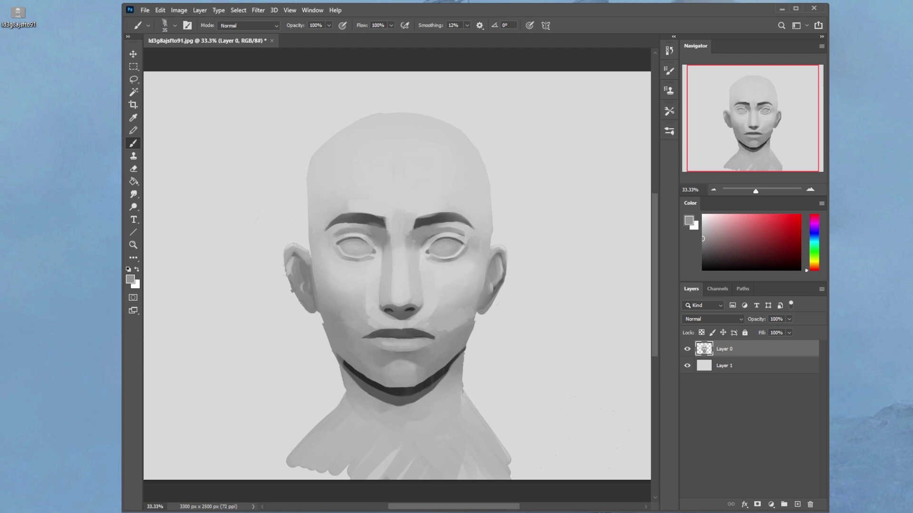
pyautogui.keyDown('alt'); pyautogui.click(360, 248); pyautogui.keyUp('alt')
pyautogui.moveTo(362, 232); pyautogui.dragTo(335, 233)
# Resample greys and darken the crease above the right eye with two strokes
pyautogui.keyDown('alt'); pyautogui.click(361, 257); pyautogui.keyUp('alt')
pyautogui.moveTo(462, 235); pyautogui.dragTo(422, 242)
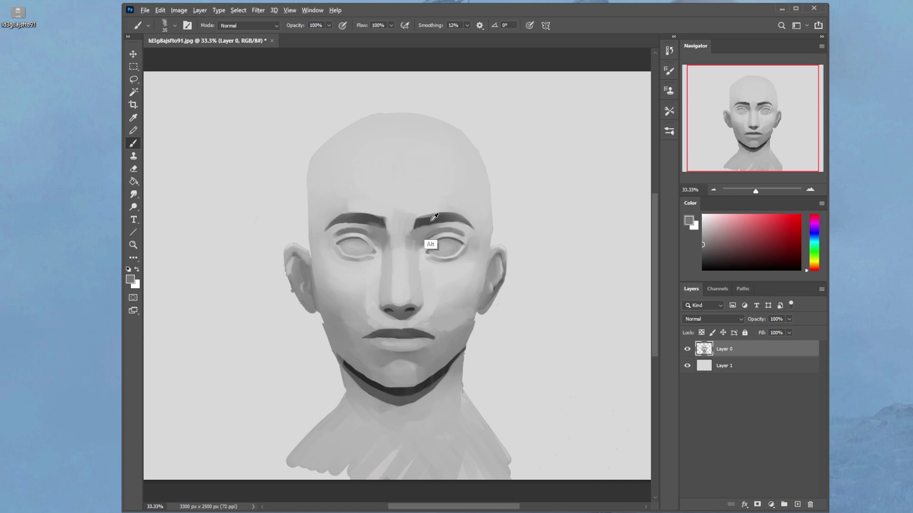
pyautogui.keyDown('alt'); pyautogui.click(428, 219); pyautogui.keyUp('alt')
pyautogui.moveTo(457, 233); pyautogui.dragTo(425, 239)
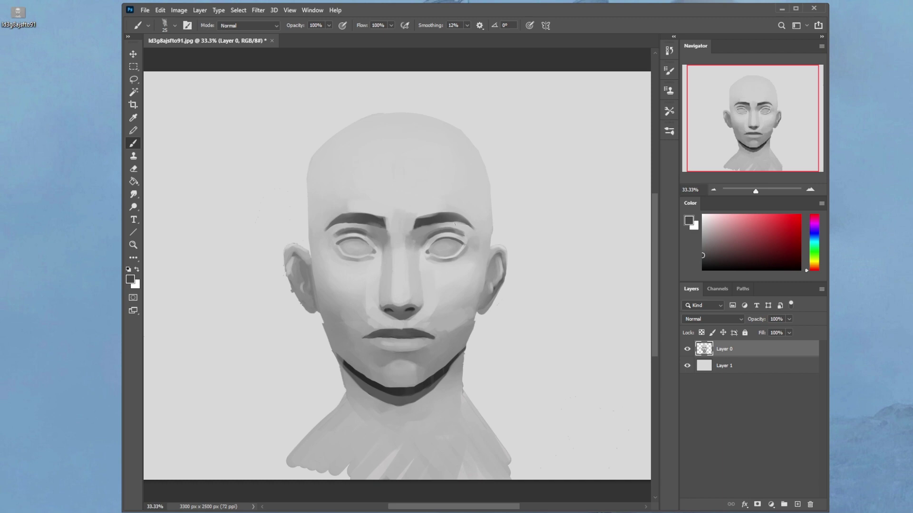
# Smudge the chin and left-eye cheek shading at 12% strength, undoing the eyebrow-tip smudge and resizing the brush
pyautogui.click(133, 194)
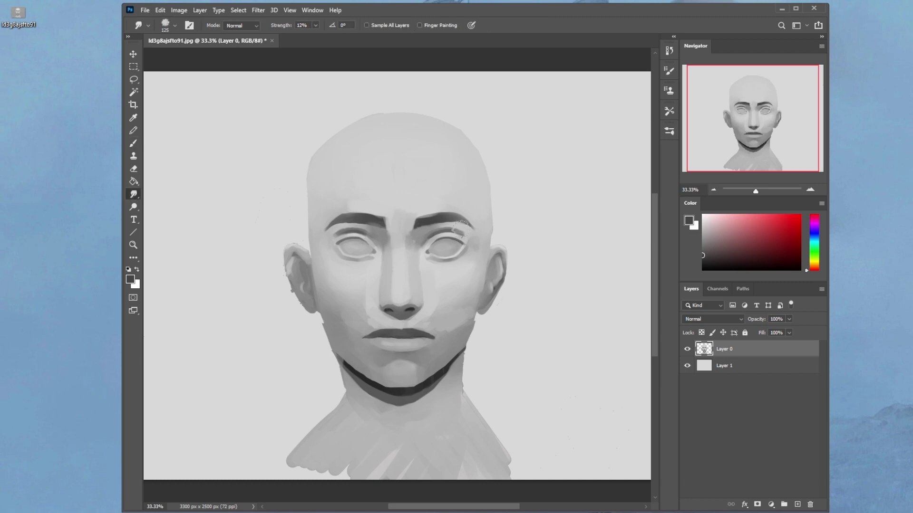
pyautogui.hotkey('ctrl', 'z')
pyautogui.press('[')
pyautogui.press('[')
pyautogui.press('[')
pyautogui.hotkey('ctrl', '+')
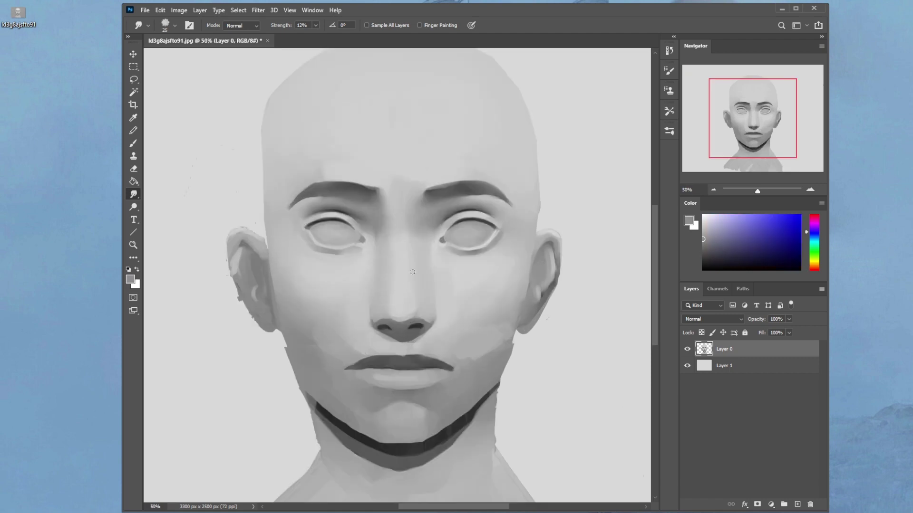
pyautogui.hotkey('ctrl', '-')
pyautogui.hotkey('ctrl', '-')
pyautogui.press(']')
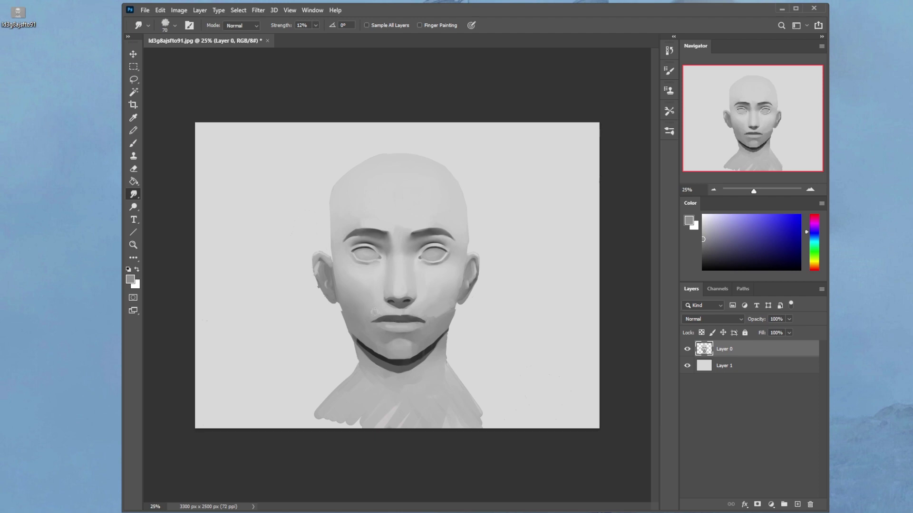
pyautogui.press(']')
pyautogui.press('[')
pyautogui.press('[')
pyautogui.press('[')
pyautogui.press(']')
# Paint dark grey in Darken mode at 31% opacity over both eye areas with a large brush
pyautogui.press('b')
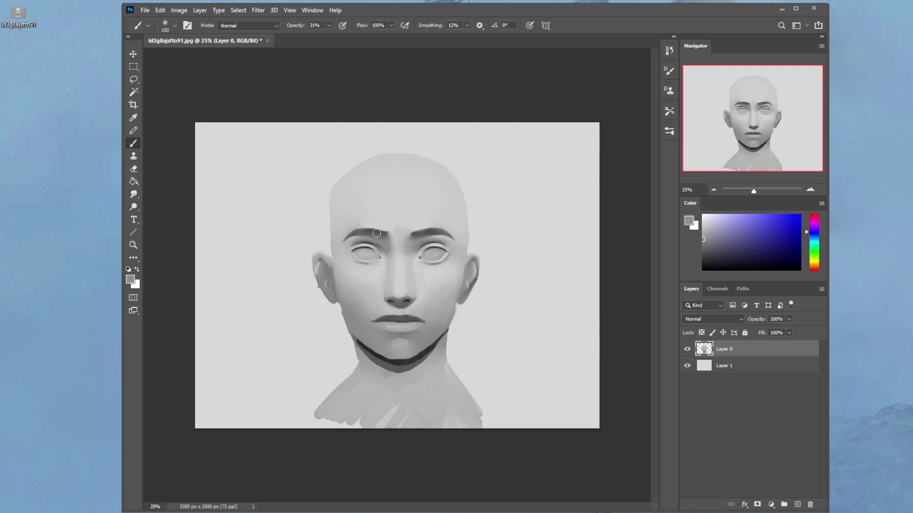
pyautogui.keyDown('alt'); pyautogui.click(378, 232); pyautogui.keyUp('alt')
pyautogui.click(252, 25)
pyautogui.click(236, 48)
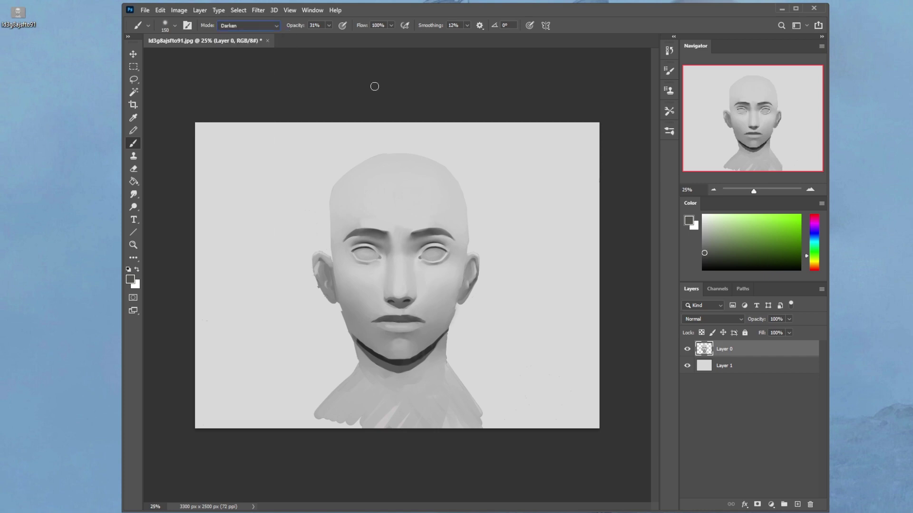
pyautogui.press(']')
pyautogui.press(']')
pyautogui.press(']')
pyautogui.press(']')
pyautogui.press(']')
pyautogui.press(']')
pyautogui.press(']')
pyautogui.press(']')
pyautogui.press(']')
pyautogui.press('[')
pyautogui.press('[')
pyautogui.press('[')
pyautogui.moveTo(448, 247)
pyautogui.mouseDown()
pyautogui.moveTo(435, 238)
pyautogui.moveTo(420, 242)
pyautogui.moveTo(425, 254)
pyautogui.moveTo(371, 252)
pyautogui.moveTo(375, 240)
pyautogui.mouseUp()
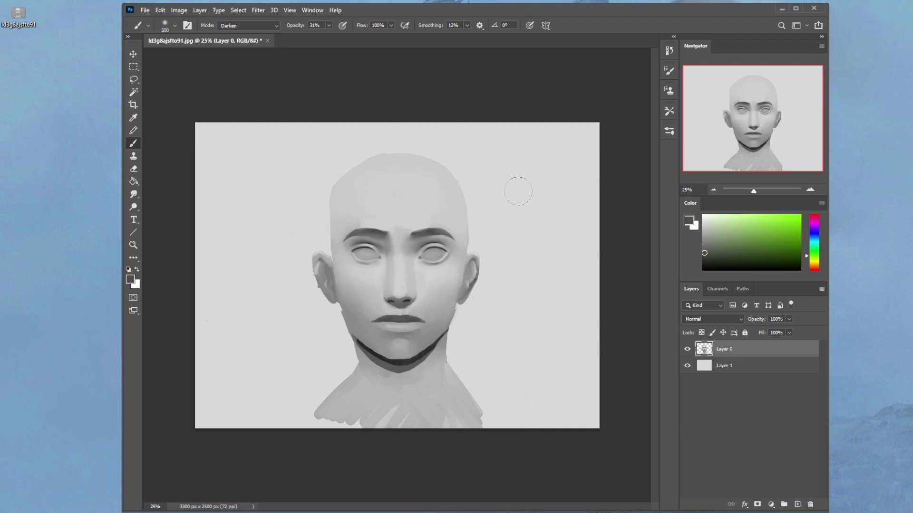
pyautogui.moveTo(442, 263); pyautogui.dragTo(452, 263)
# On a new layer, sample a light grey and set the brush to Normal mode at 40% opacity
pyautogui.click(797, 504)
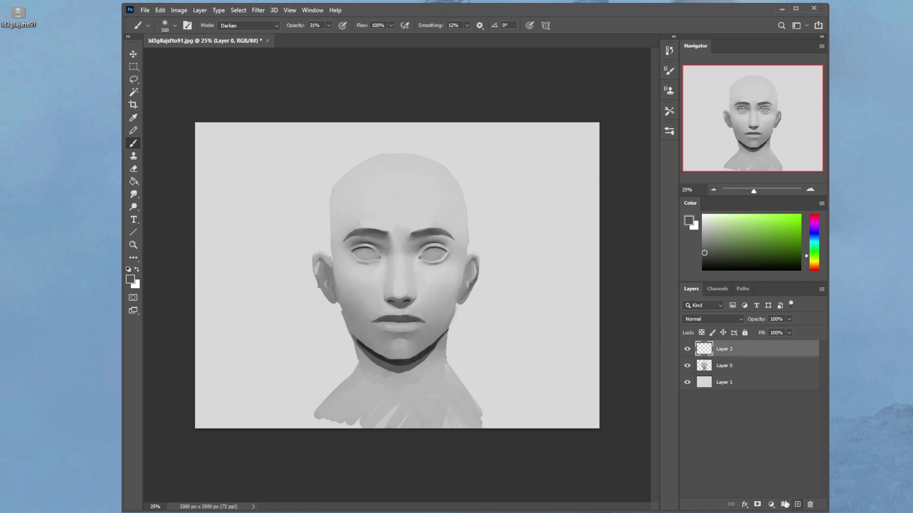
pyautogui.press('[')
pyautogui.press('[')
pyautogui.press('[')
pyautogui.keyDown('alt'); pyautogui.click(554, 219); pyautogui.keyUp('alt')
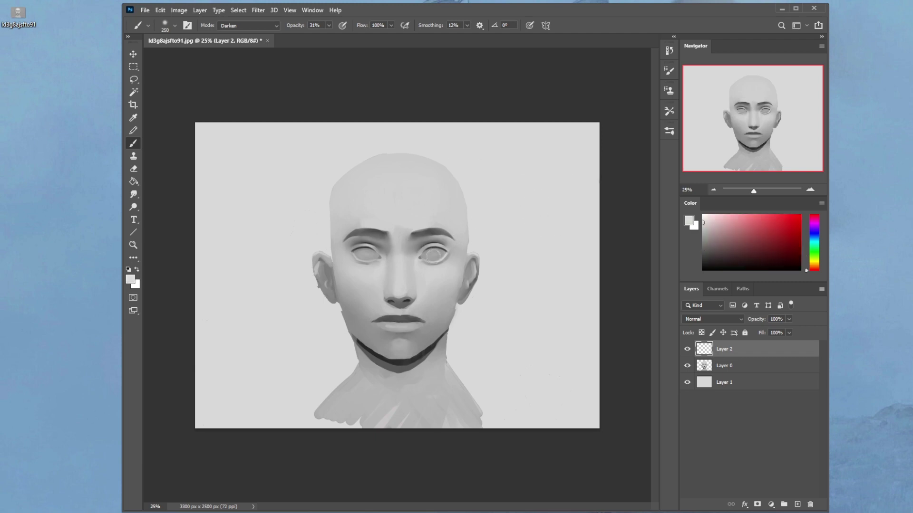
pyautogui.press('[')
pyautogui.click(275, 26)
pyautogui.click(276, 28)
pyautogui.click(328, 25)
pyautogui.moveTo(329, 36); pyautogui.dragTo(333, 36)
# Toggle Layer 2's visibility to compare the eye highlights, then set the paint colour to pure red
pyautogui.press(']')
pyautogui.press(']')
pyautogui.press(']')
pyautogui.press('[')
pyautogui.press('[')
pyautogui.press('[')
pyautogui.press('[')
pyautogui.press(']')
pyautogui.press(']')
pyautogui.press(']')
pyautogui.press(']')
pyautogui.press(']')
pyautogui.press('[')
pyautogui.press('[')
pyautogui.press('[')
pyautogui.press('[')
pyautogui.press(']')
pyautogui.press(']')
pyautogui.press(']')
pyautogui.hotkey('ctrl', '=')
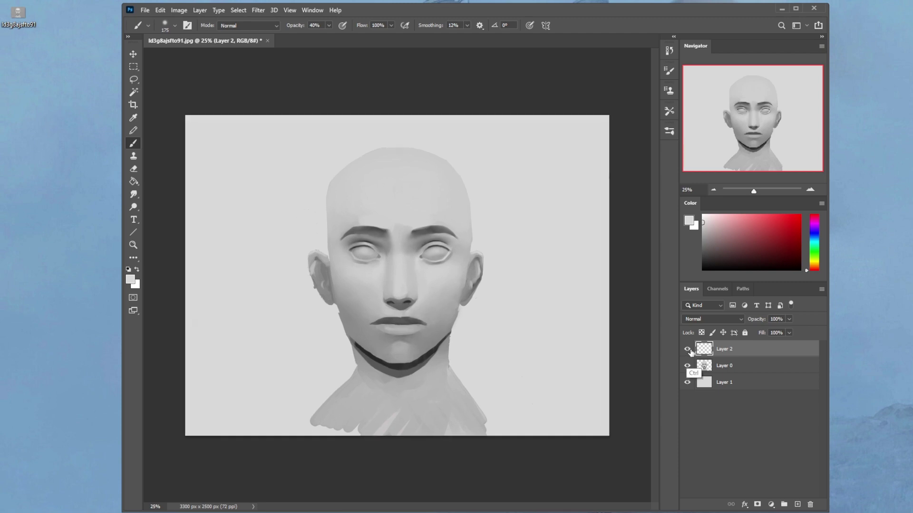
pyautogui.click(687, 350)
pyautogui.click(688, 350)
pyautogui.click(688, 350)
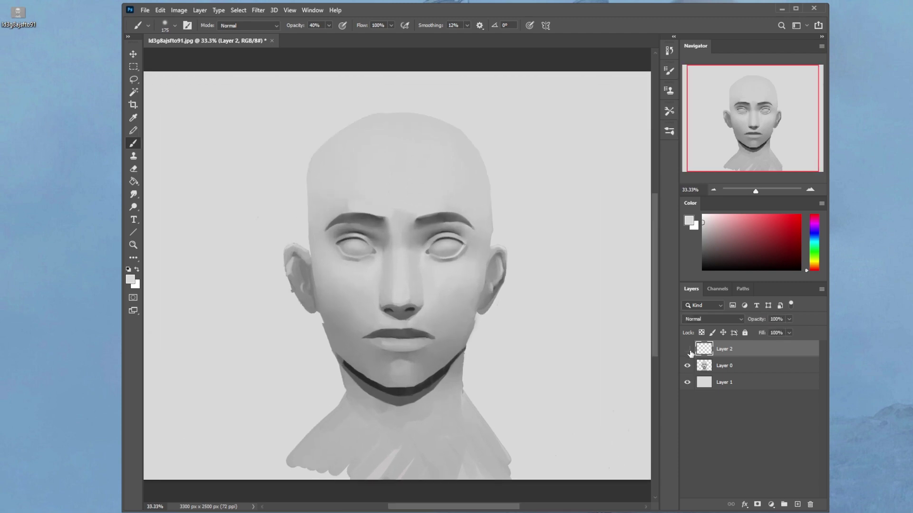
pyautogui.click(690, 352)
pyautogui.moveTo(769, 225); pyautogui.dragTo(804, 212)
# On a new Layer 3, sketch red ellipses beside the head with a fine brush, undoing the upper one
pyautogui.click(798, 505)
pyautogui.press('[')
pyautogui.press('[')
pyautogui.press('[')
pyautogui.press('[')
pyautogui.press('[')
pyautogui.press('[')
pyautogui.press('[')
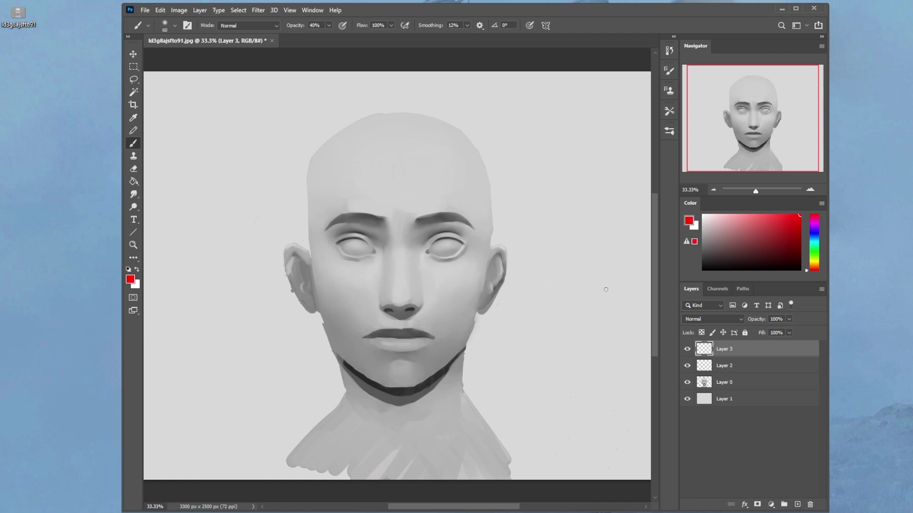
pyautogui.moveTo(620, 282)
pyautogui.mouseDown()
pyautogui.moveTo(498, 343)
pyautogui.moveTo(642, 291)
pyautogui.moveTo(587, 281)
pyautogui.moveTo(515, 309)
pyautogui.moveTo(508, 331)
pyautogui.moveTo(605, 299)
pyautogui.moveTo(620, 279)
pyautogui.moveTo(524, 297)
pyautogui.moveTo(568, 293)
pyautogui.moveTo(598, 272)
pyautogui.moveTo(537, 280)
pyautogui.moveTo(579, 280)
pyautogui.moveTo(557, 269)
pyautogui.moveTo(585, 267)
pyautogui.moveTo(635, 291)
pyautogui.moveTo(618, 274)
pyautogui.mouseUp()
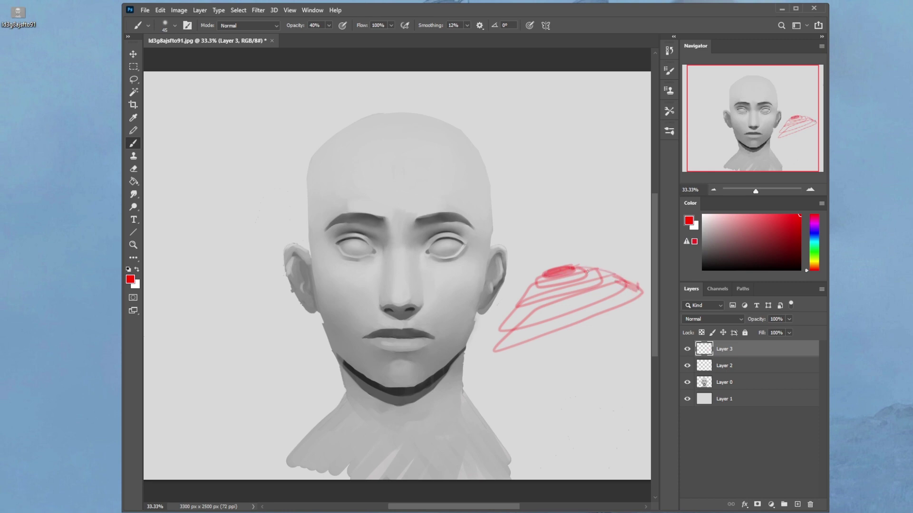
pyautogui.moveTo(511, 250)
pyautogui.mouseDown()
pyautogui.moveTo(621, 218)
pyautogui.moveTo(583, 202)
pyautogui.moveTo(564, 207)
pyautogui.moveTo(572, 206)
pyautogui.moveTo(500, 253)
pyautogui.mouseUp()
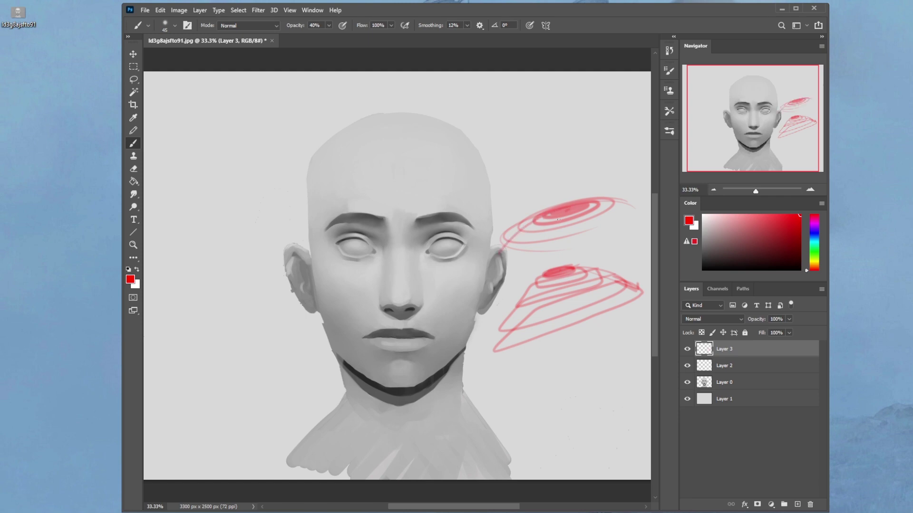
pyautogui.moveTo(553, 214); pyautogui.dragTo(549, 256)
pyautogui.moveTo(583, 213)
pyautogui.mouseDown()
pyautogui.moveTo(592, 237)
pyautogui.moveTo(634, 233)
pyautogui.mouseUp()
pyautogui.moveTo(611, 202); pyautogui.dragTo(632, 208)
pyautogui.moveTo(551, 208); pyautogui.dragTo(491, 241)
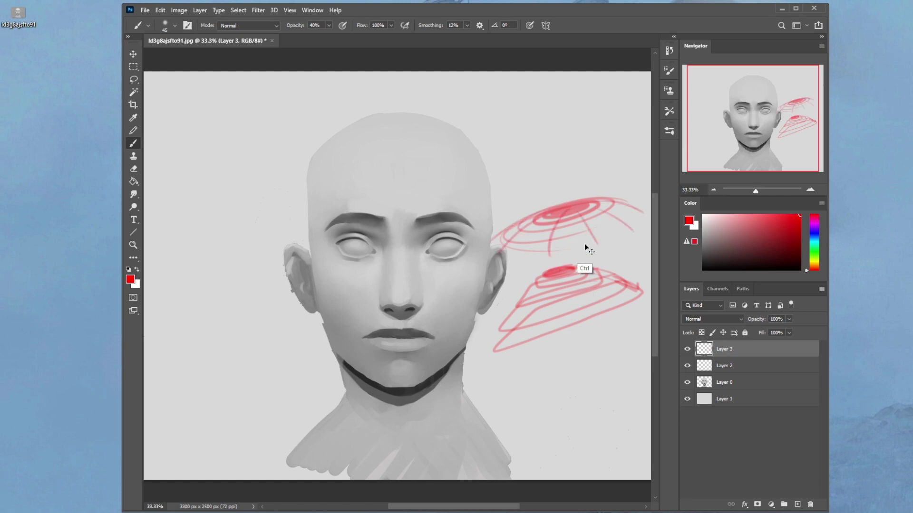
pyautogui.hotkey('ctrl', 'z')
pyautogui.hotkey('ctrl', 'z')
pyautogui.hotkey('ctrl', 'z')
pyautogui.hotkey('ctrl', 'z')
pyautogui.hotkey('ctrl', 'z')
pyautogui.hotkey('ctrl', 'z')
pyautogui.hotkey('ctrl', 'z')
pyautogui.hotkey('ctrl', 'z')
pyautogui.hotkey('ctrl', 'z')
pyautogui.hotkey('ctrl', 'z')
pyautogui.hotkey('ctrl', 'z')
pyautogui.hotkey('ctrl', 'z')
pyautogui.hotkey('ctrl', 'z')
pyautogui.hotkey('ctrl', 'z')
pyautogui.hotkey('ctrl', 'z')
pyautogui.hotkey('ctrl', 'z')
pyautogui.hotkey('ctrl', 'z')
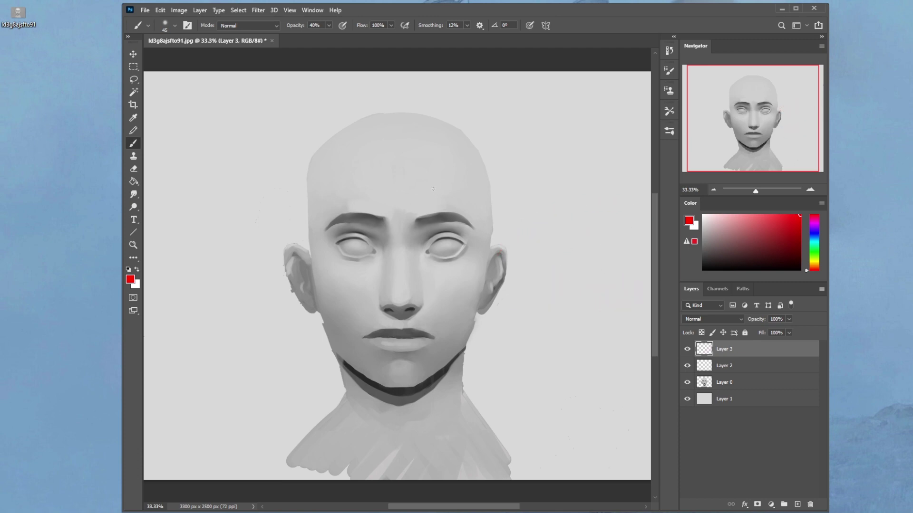
# Hide the red sketch on Layer 3 and bring up Layer 2's layer actions menu
pyautogui.click(687, 350)
pyautogui.click(688, 350)
pyautogui.click(688, 350)
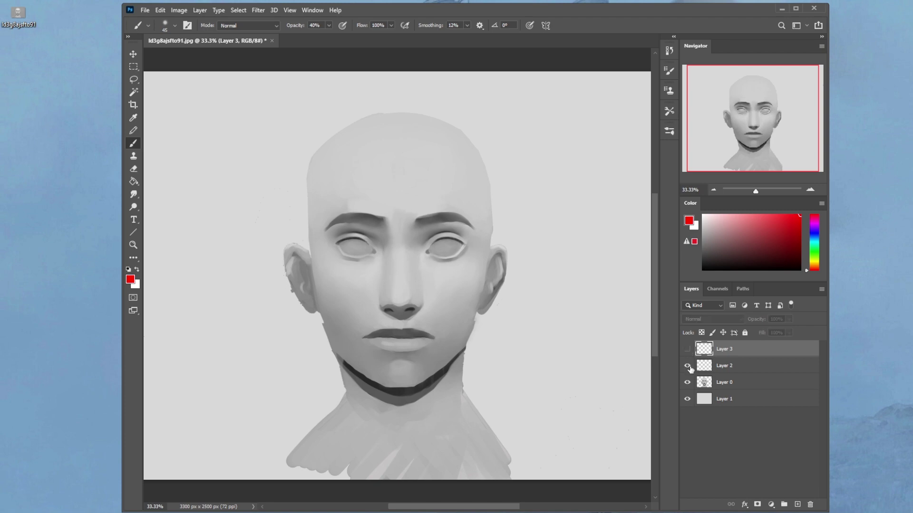
pyautogui.rightClick(732, 361)
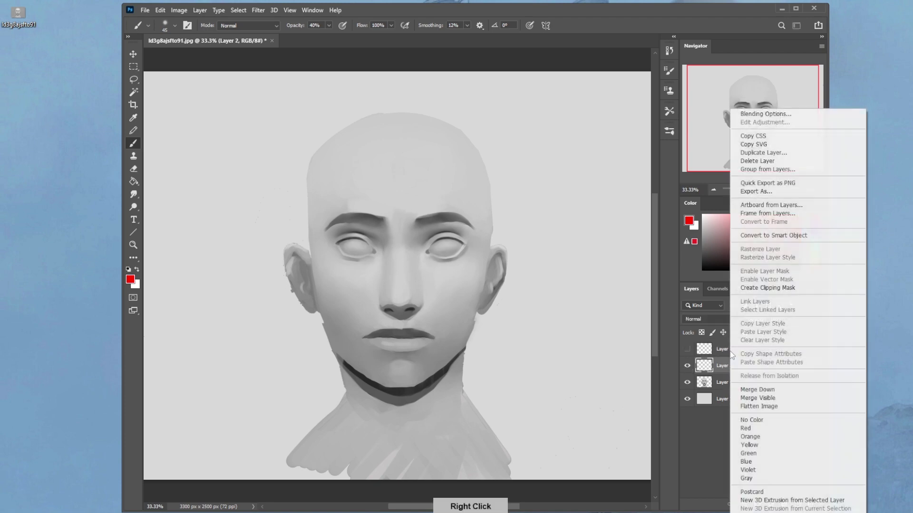
# Merge the upper layer down and jump to the latest History state
pyautogui.click(771, 389)
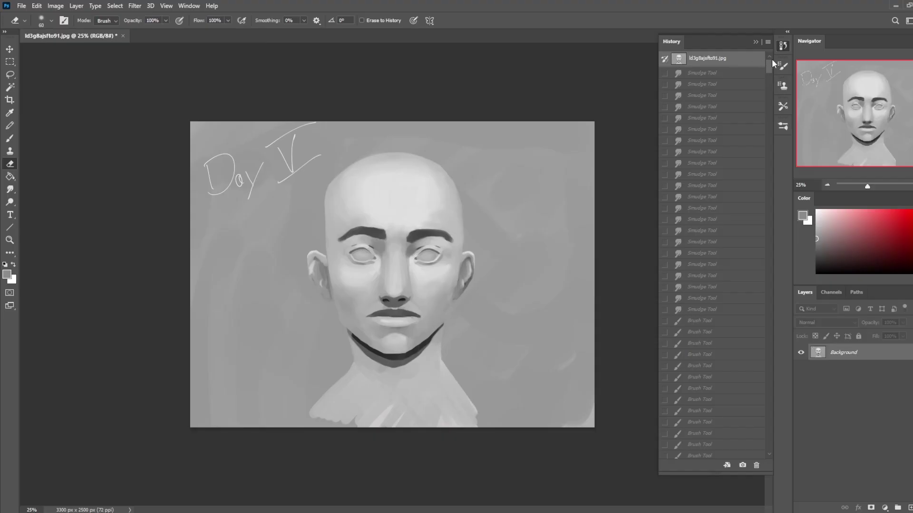
pyautogui.moveTo(770, 66); pyautogui.dragTo(771, 449)
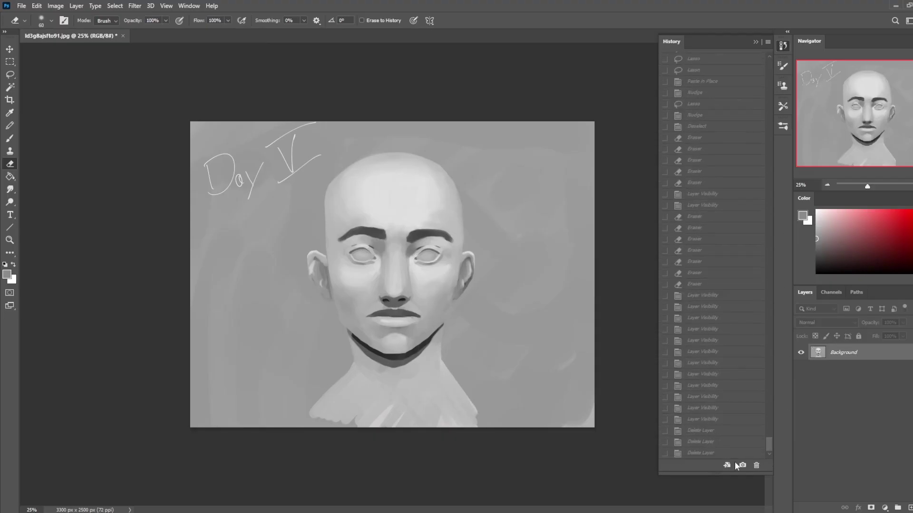
pyautogui.click(708, 454)
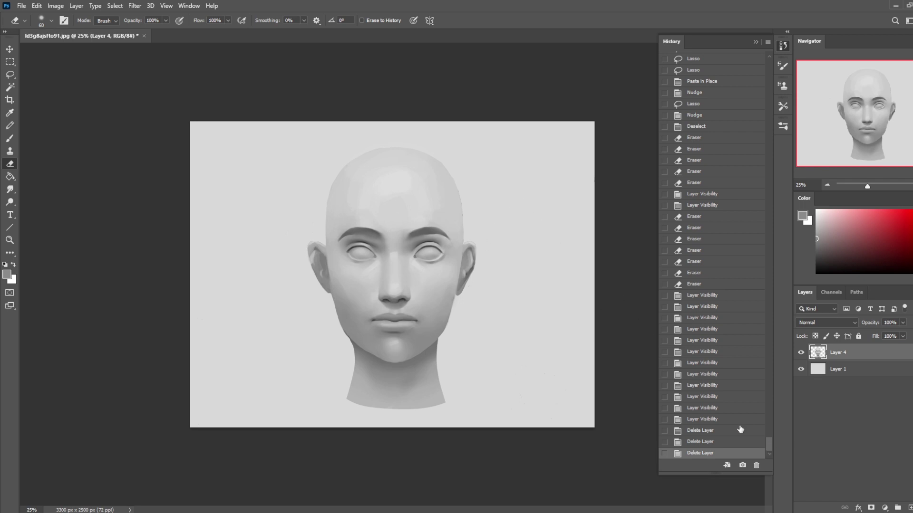
# Switch twice between the original Day V snapshot and the latest refined head, ending on the latest, and collapse History
pyautogui.moveTo(768, 445); pyautogui.dragTo(759, 67)
pyautogui.click(744, 58)
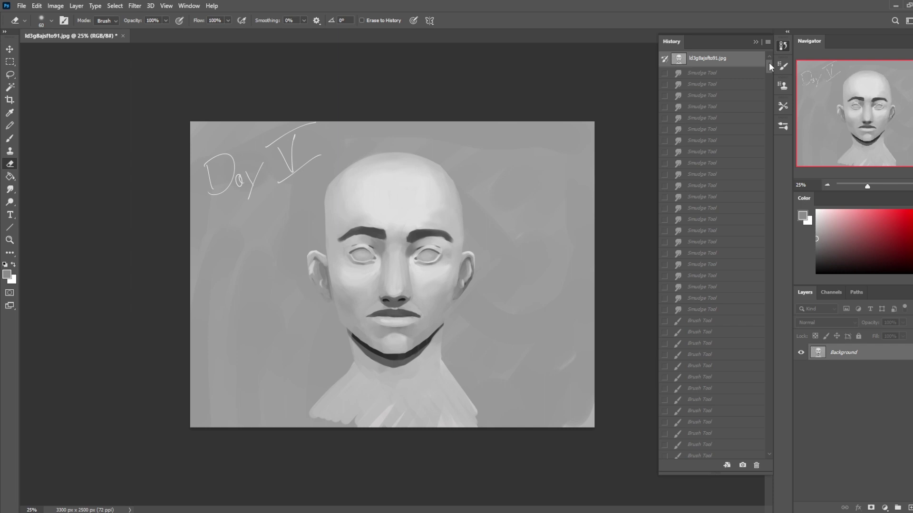
pyautogui.moveTo(769, 62); pyautogui.dragTo(769, 445)
pyautogui.click(699, 455)
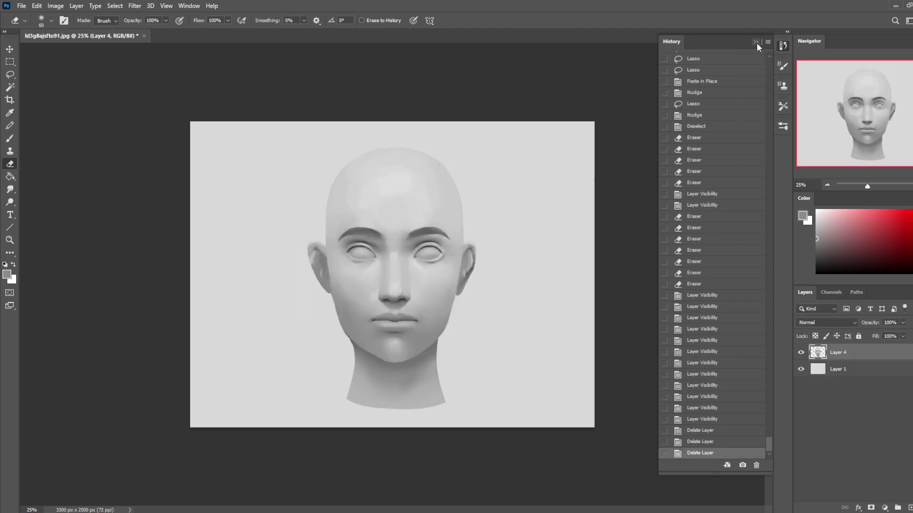
pyautogui.moveTo(768, 447); pyautogui.dragTo(788, 60)
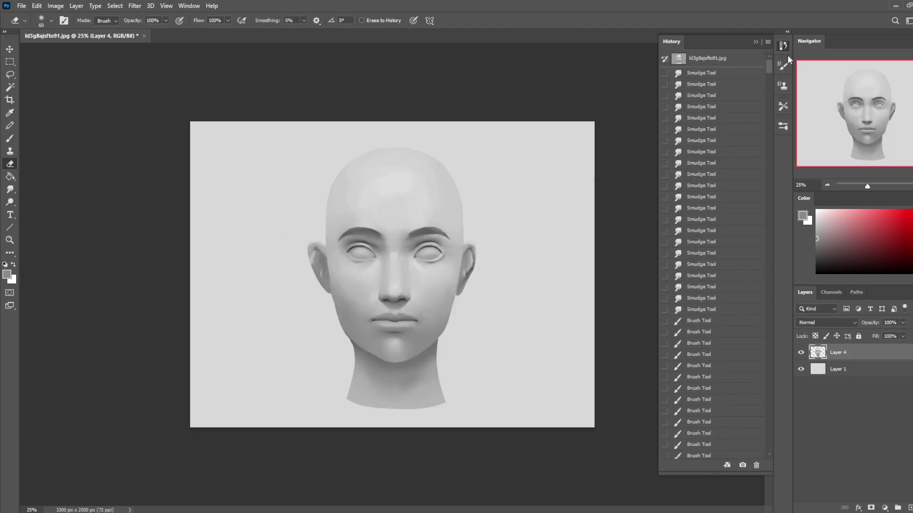
pyautogui.click(725, 58)
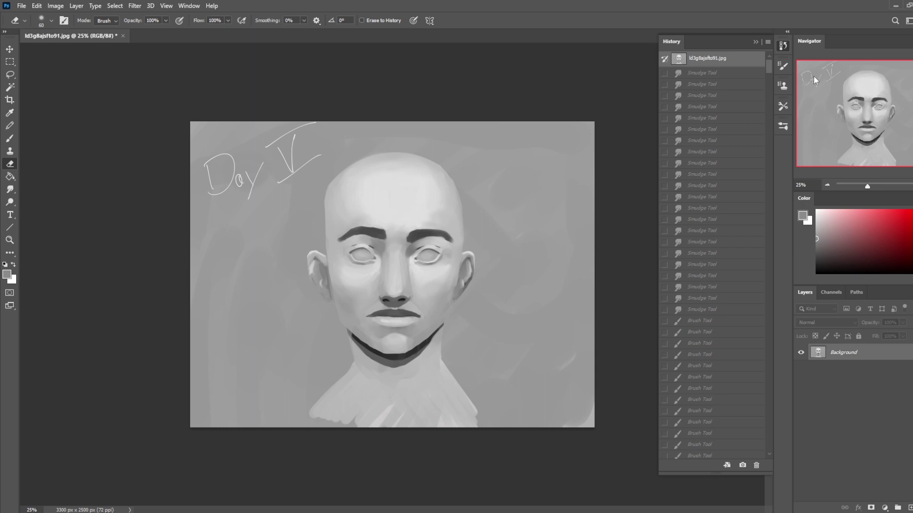
pyautogui.moveTo(767, 62); pyautogui.dragTo(778, 446)
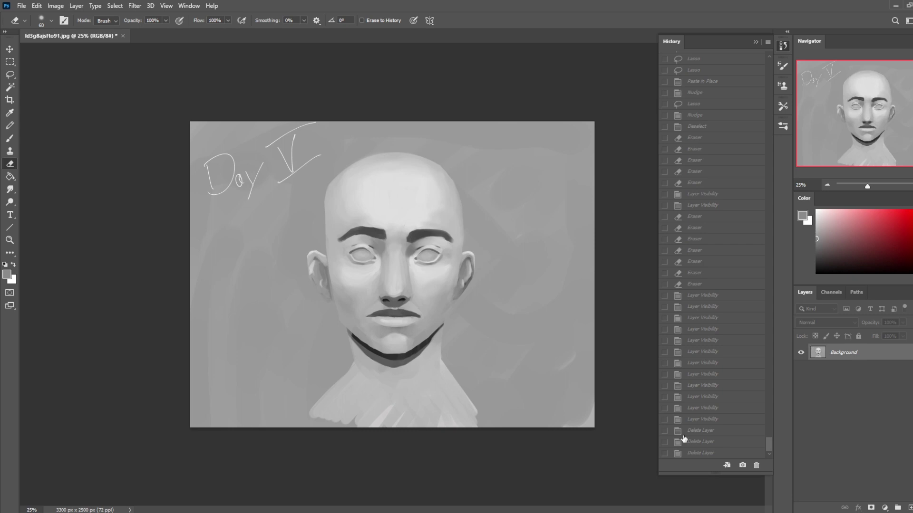
pyautogui.click(704, 454)
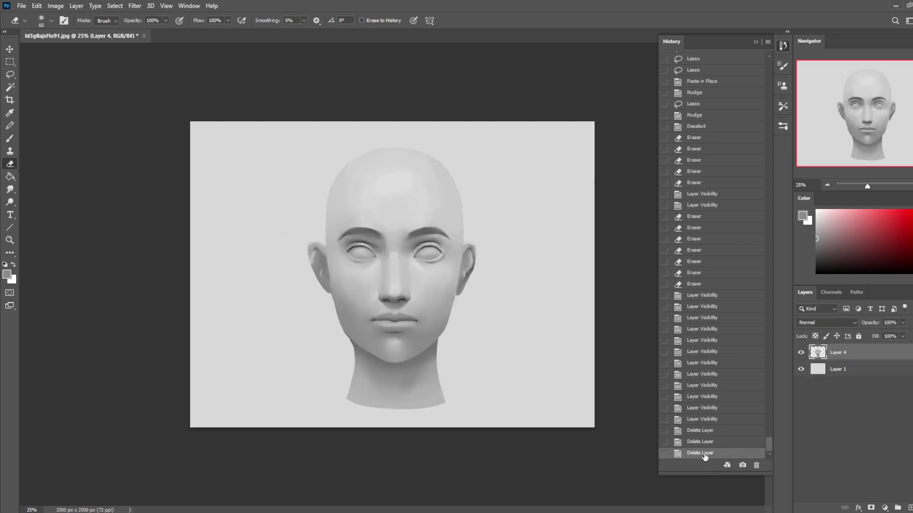
pyautogui.click(756, 41)
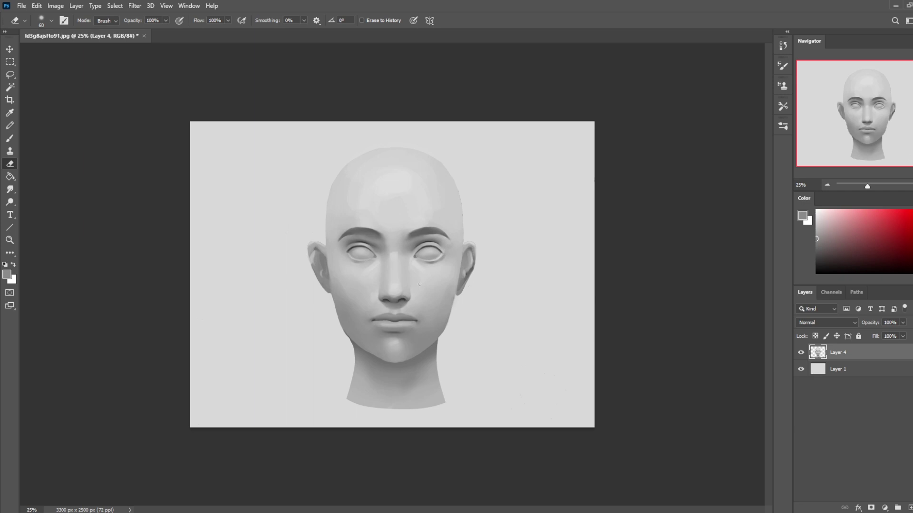
# With the Brush, sample the grey tone beside the nose, then switch to the Smudge tool
pyautogui.press('b')
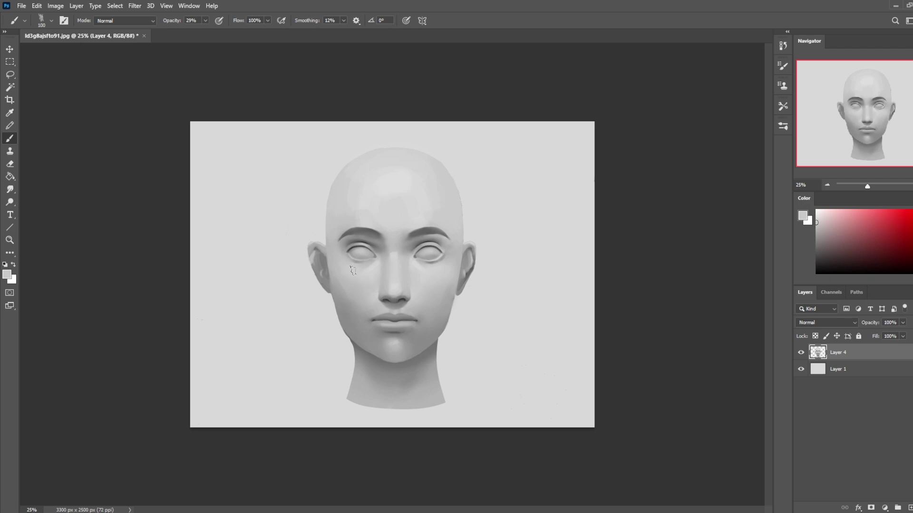
pyautogui.moveTo(372, 264); pyautogui.dragTo(371, 266)
pyautogui.click(10, 190)
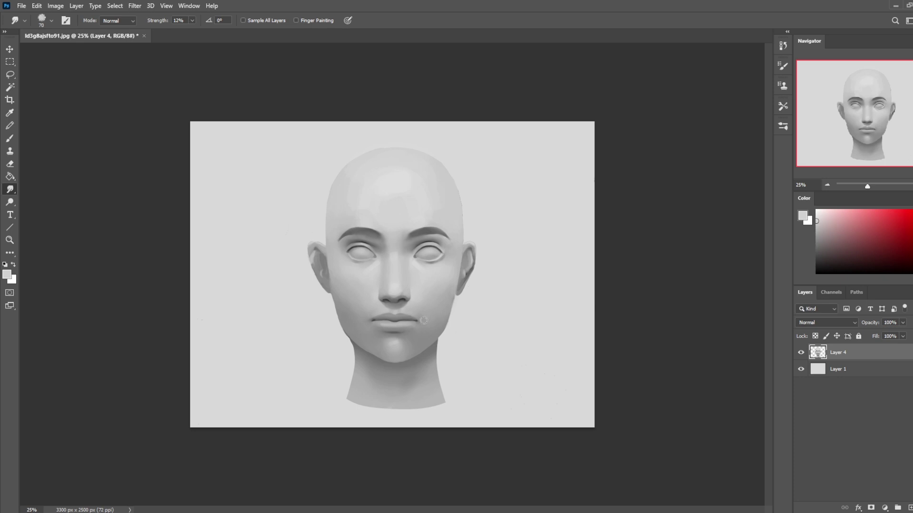
# Merge Layer 4 down into Layer 1 from its right-click menu
pyautogui.rightClick(887, 353)
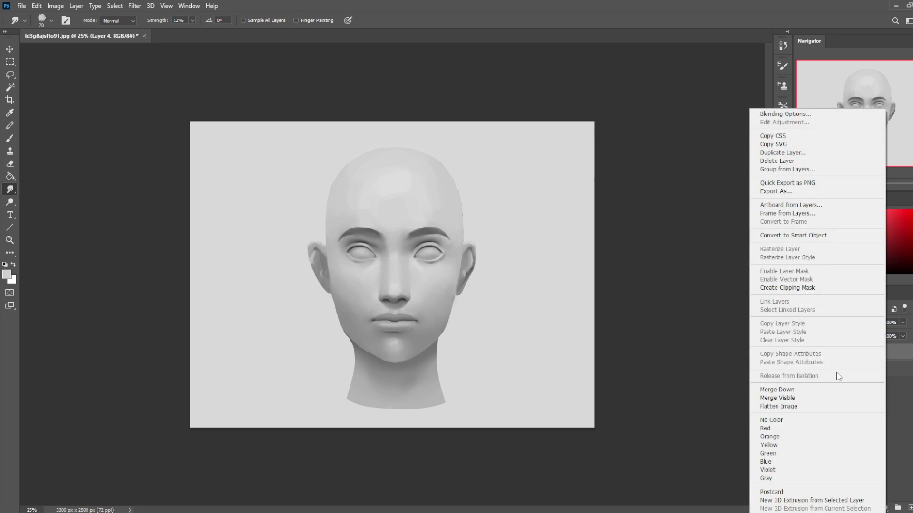
pyautogui.click(819, 389)
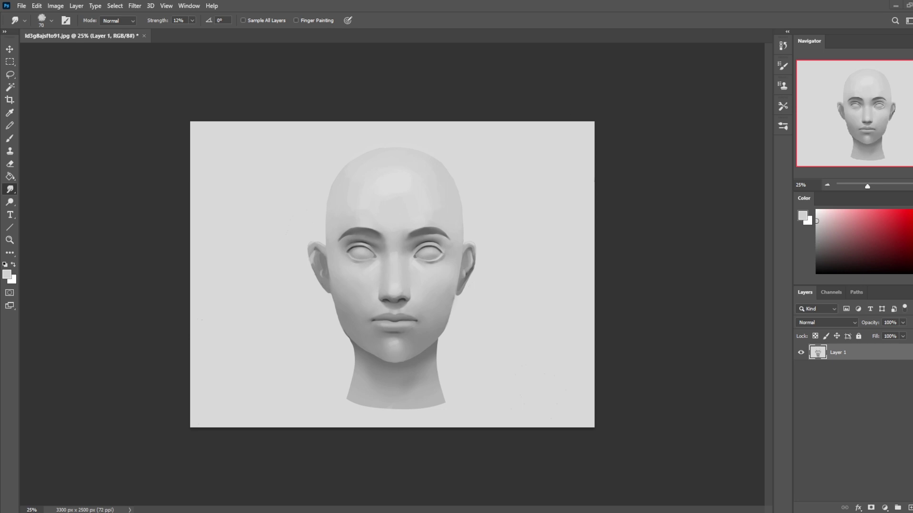
# Bring Firefox forward, view the STORE page on istebrak.com, then close the browser
pyautogui.click(232, 53)
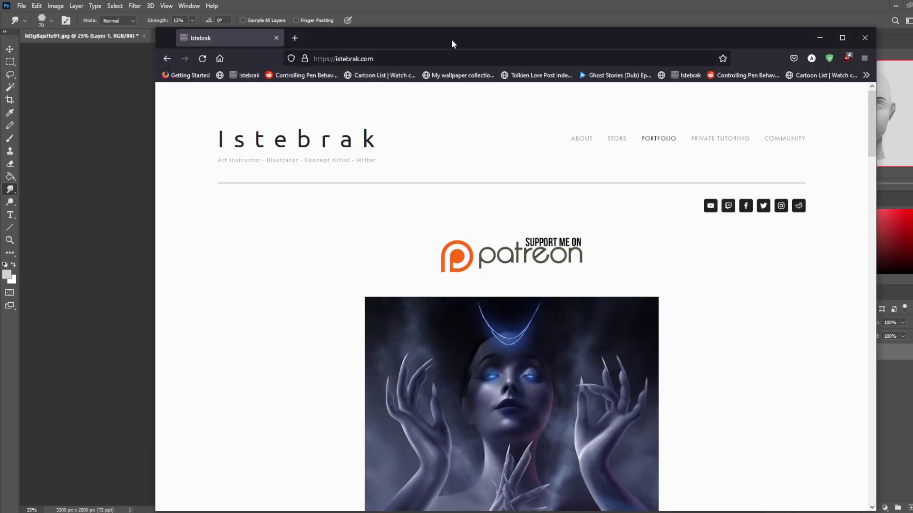
pyautogui.moveTo(452, 39); pyautogui.dragTo(429, 17)
pyautogui.click(594, 119)
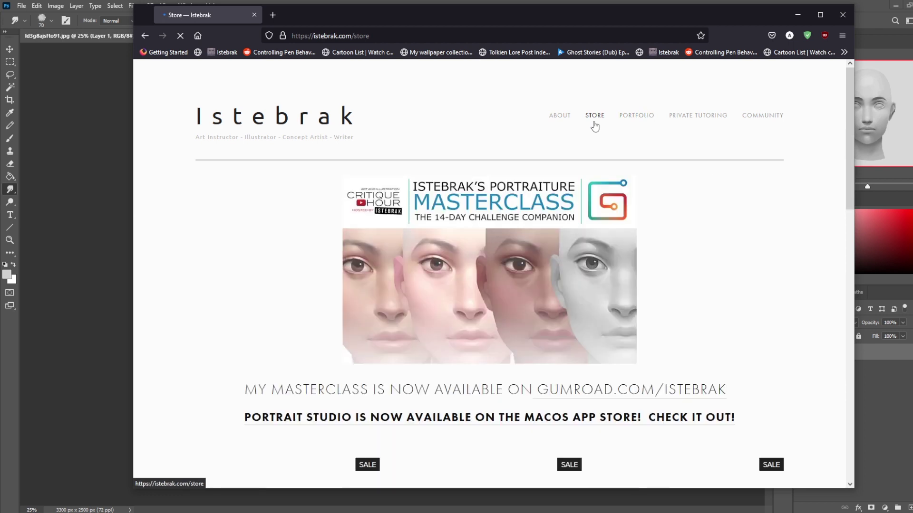
pyautogui.click(900, 504)
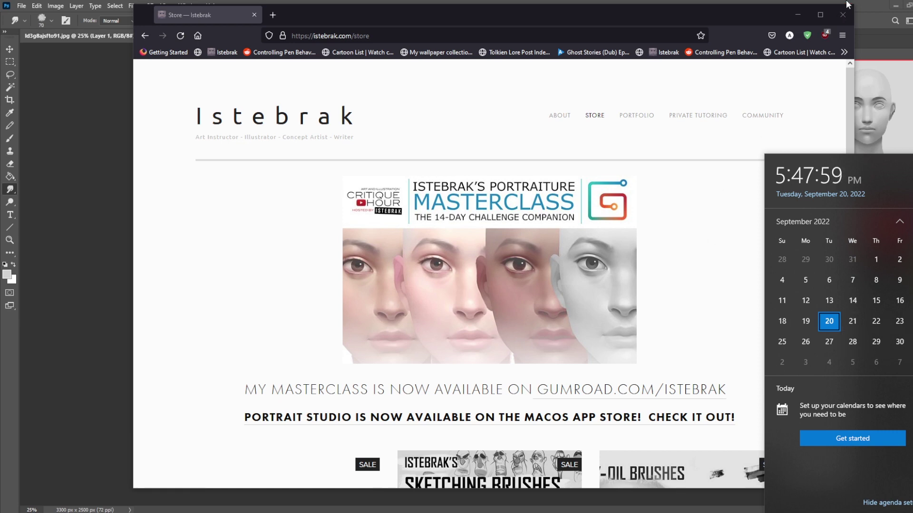
pyautogui.click(843, 16)
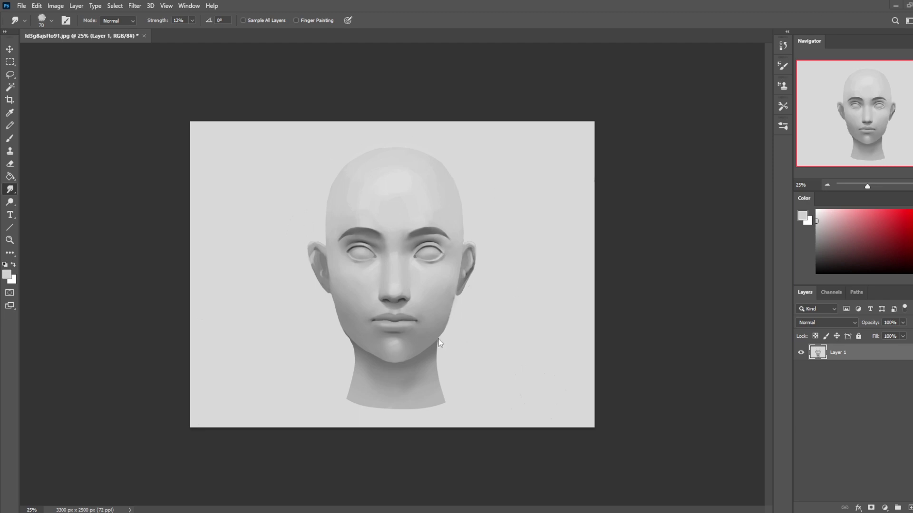
# In VLC, play Greyscale to Color.mp4, skip ahead to the four-face colour comparison near 1:12:21, then close VLC
pyautogui.hotkey('alt', 'Tab')
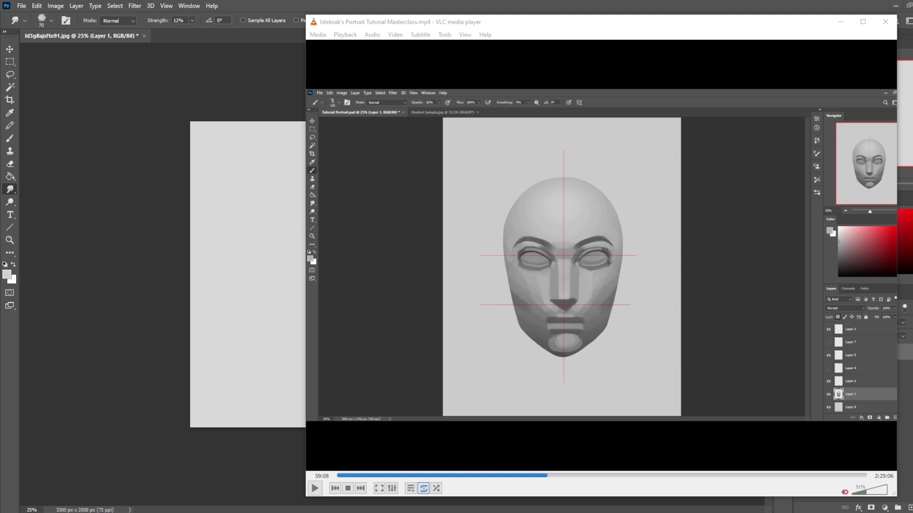
pyautogui.click(531, 475)
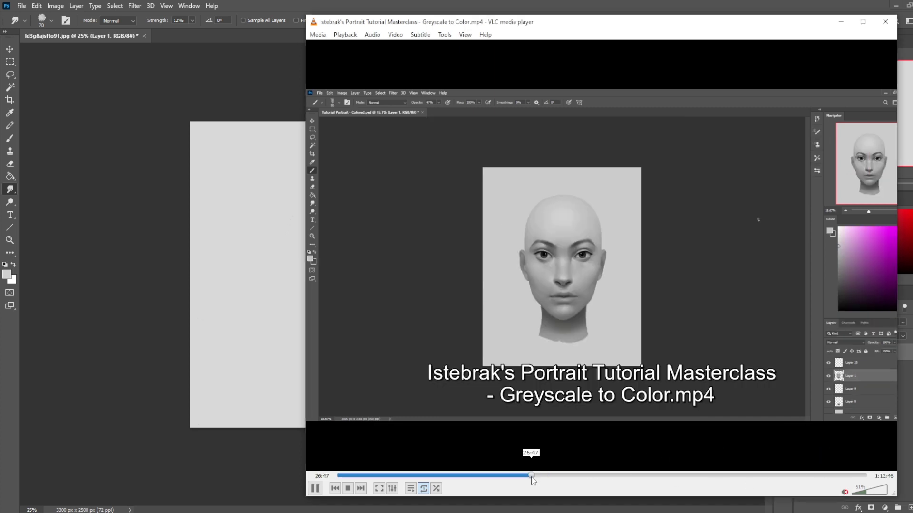
pyautogui.click(315, 488)
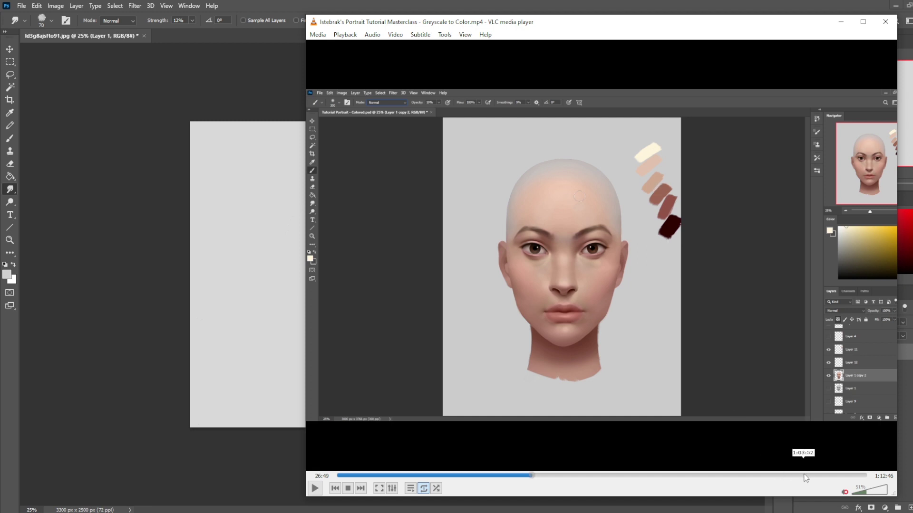
pyautogui.click(804, 475)
pyautogui.click(828, 476)
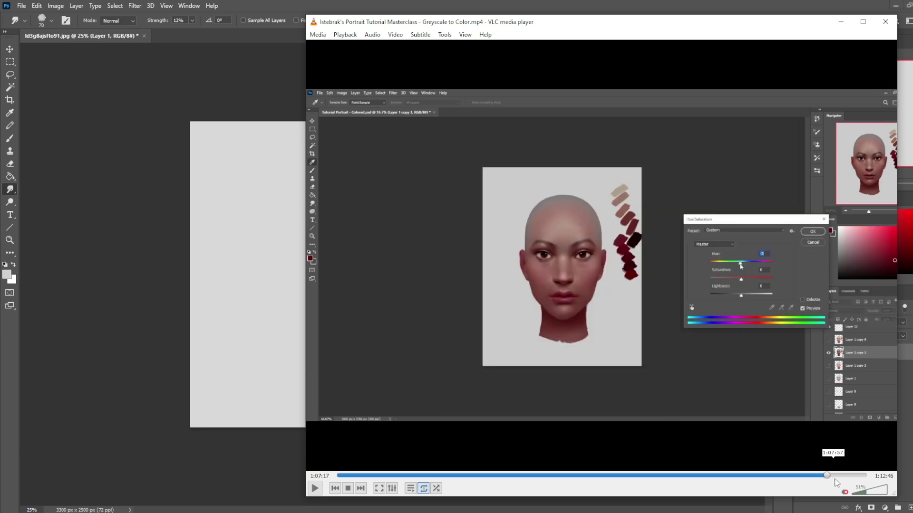
pyautogui.click(858, 476)
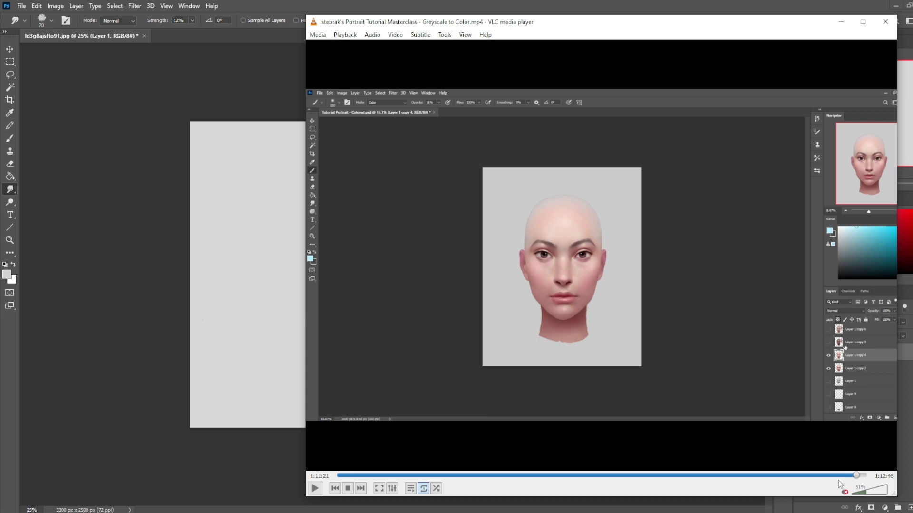
pyautogui.hotkey('ctrl', 'Right')
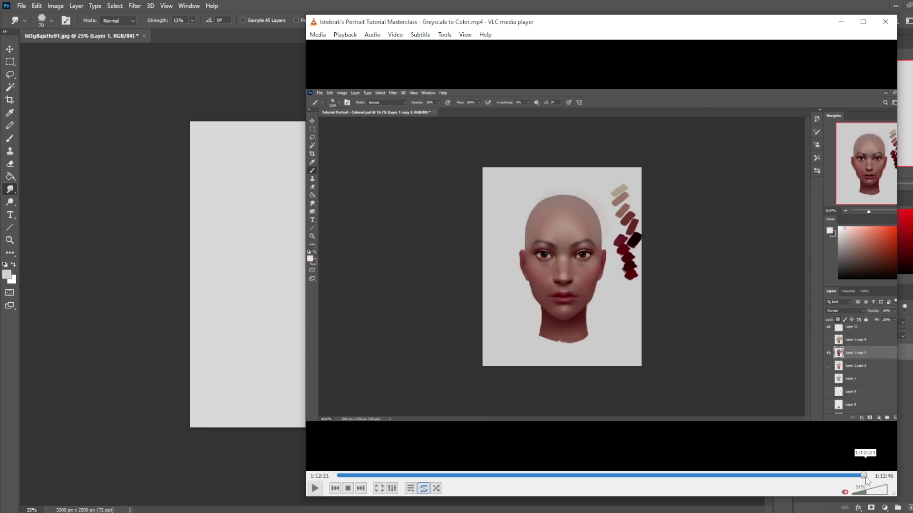
pyautogui.click(866, 478)
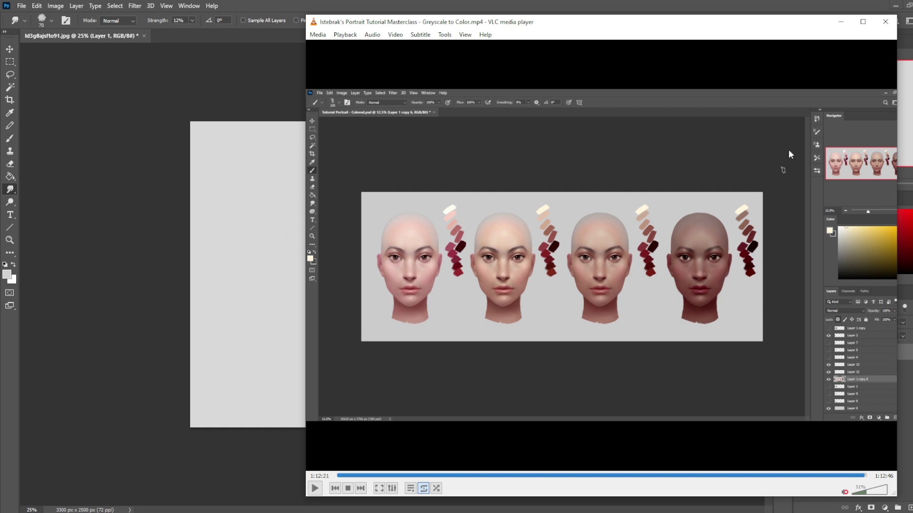
pyautogui.click(885, 22)
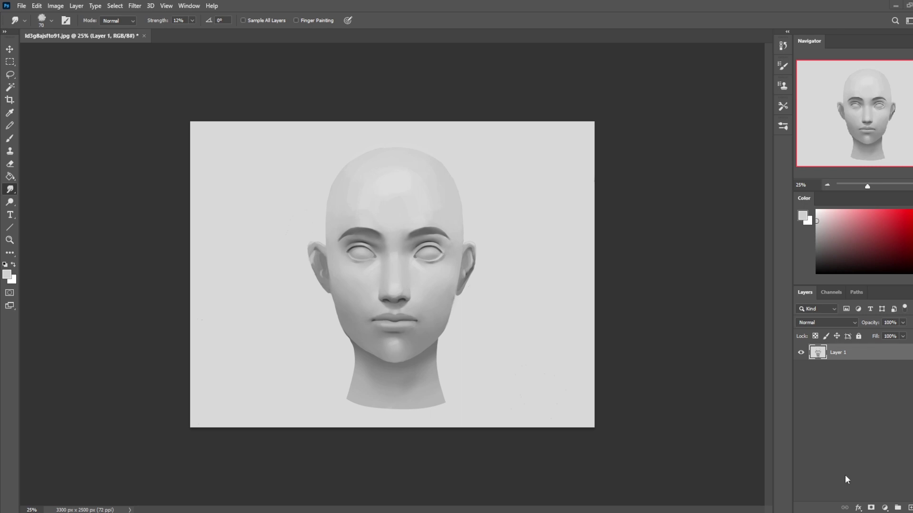
# Open the Windows clock and calendar flyout with Super+Alt+D
pyautogui.press('super+alt+d')
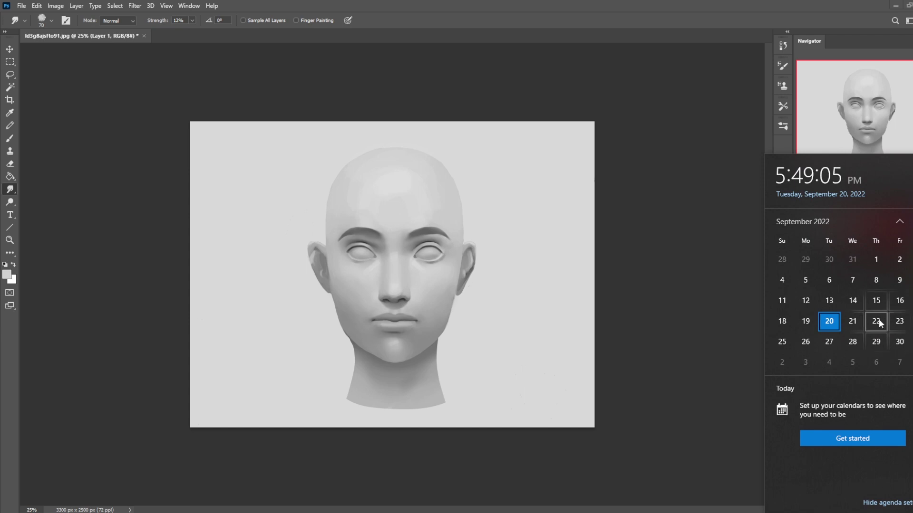